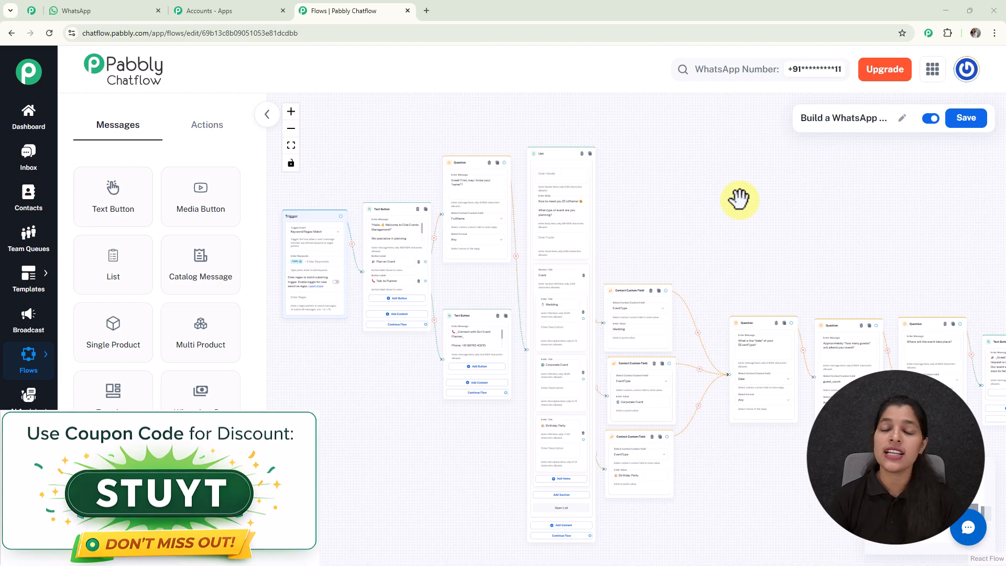
- Switch to the WhatsApp tab and send "Hello" in the test number's chat
left_click(100, 11)
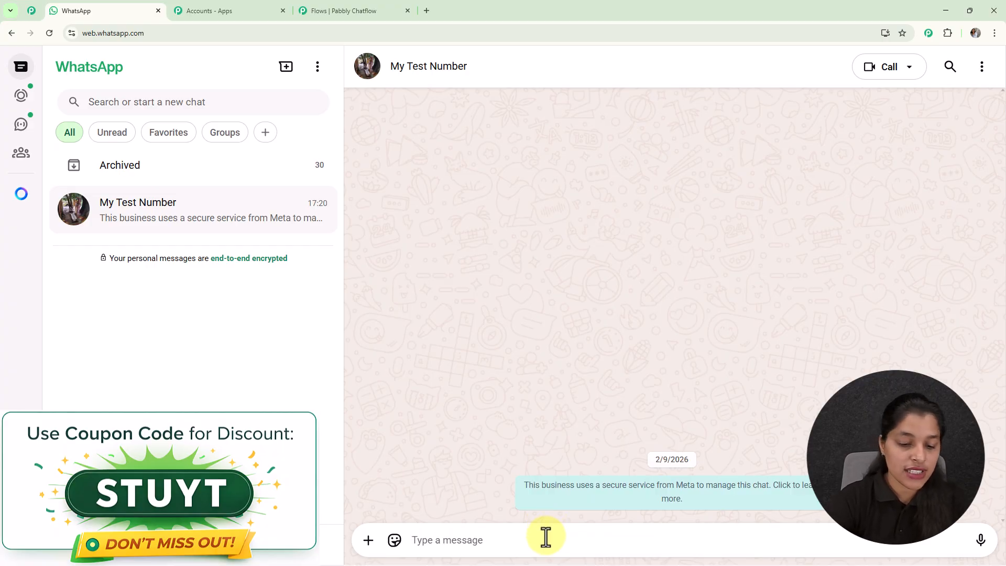
type("He")
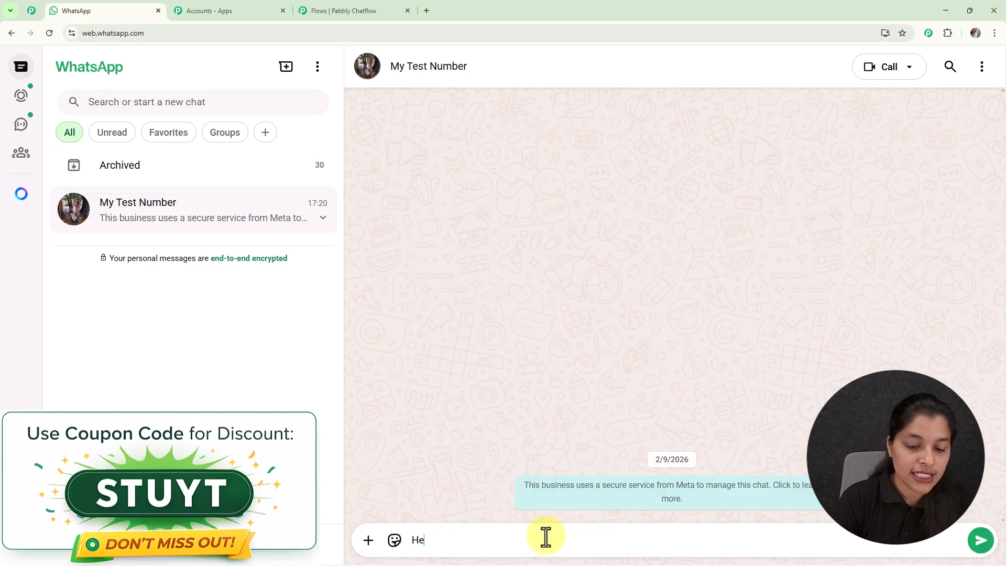
type("llo")
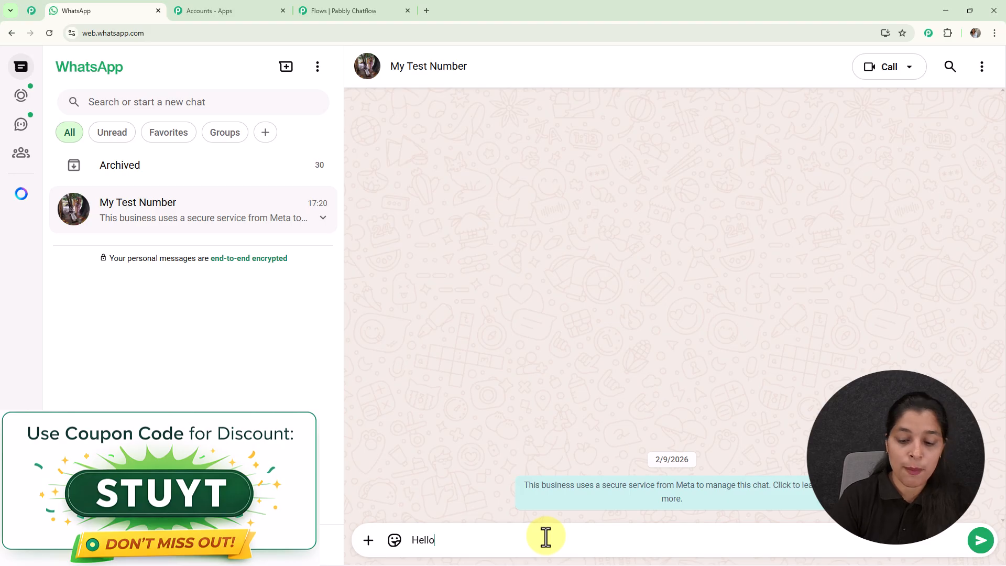
key("Return")
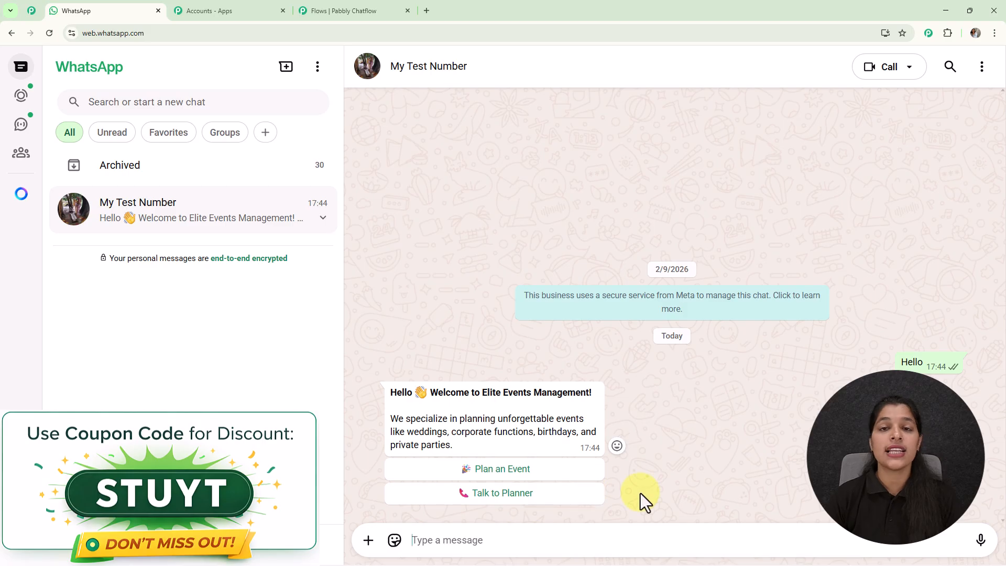
- Choose Plan an Event in the welcome message and reply with the name "Demo User"
left_click(535, 475)
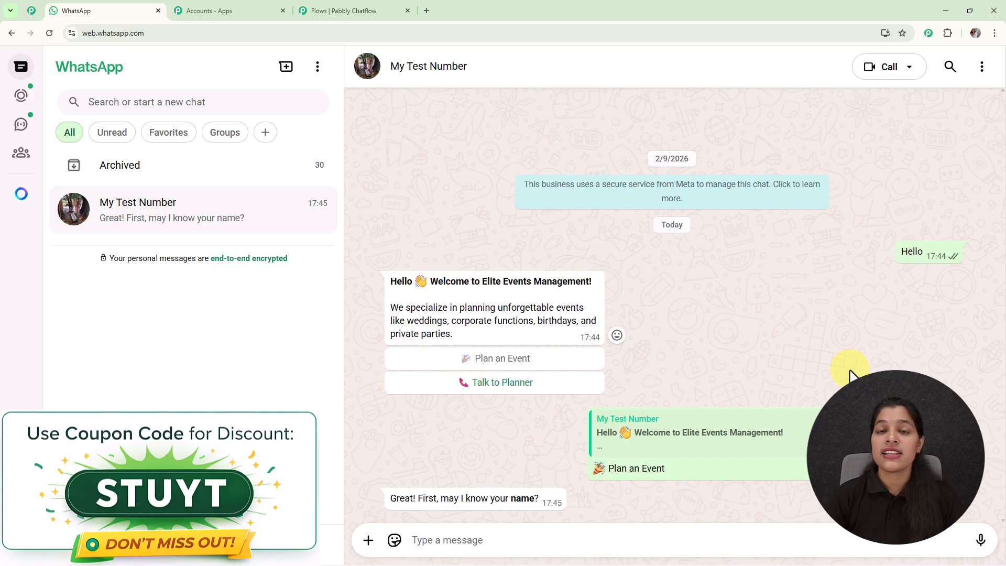
left_click(576, 540)
type("D")
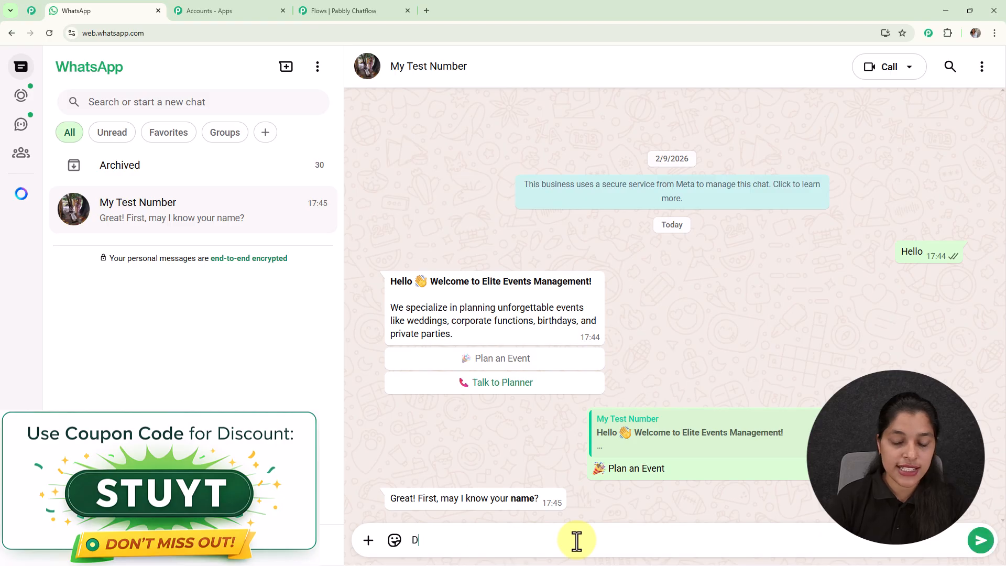
type("emo User")
key("Return")
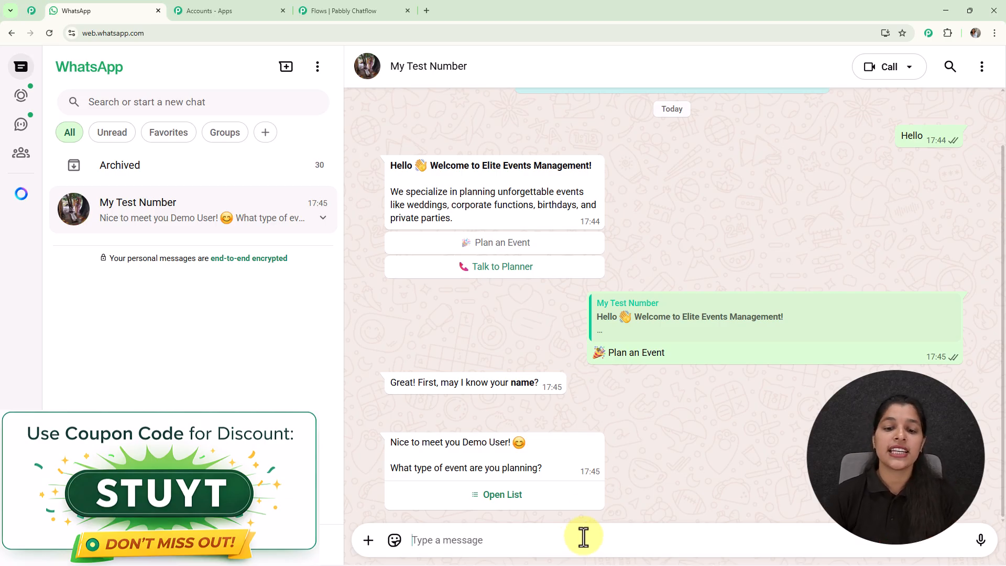
- Open the event type list, pick Wedding and send the selection
left_click(502, 496)
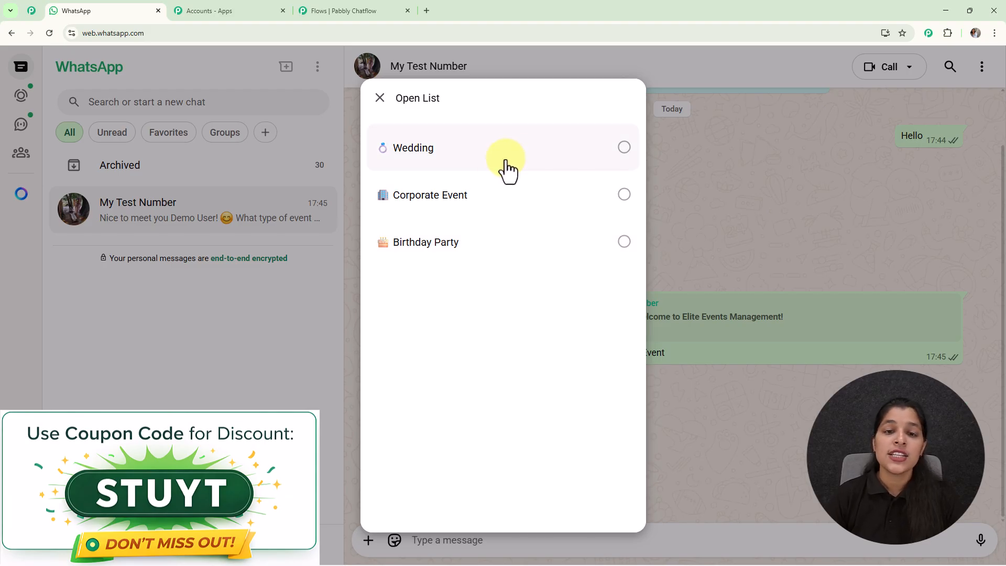
left_click(504, 166)
left_click(605, 490)
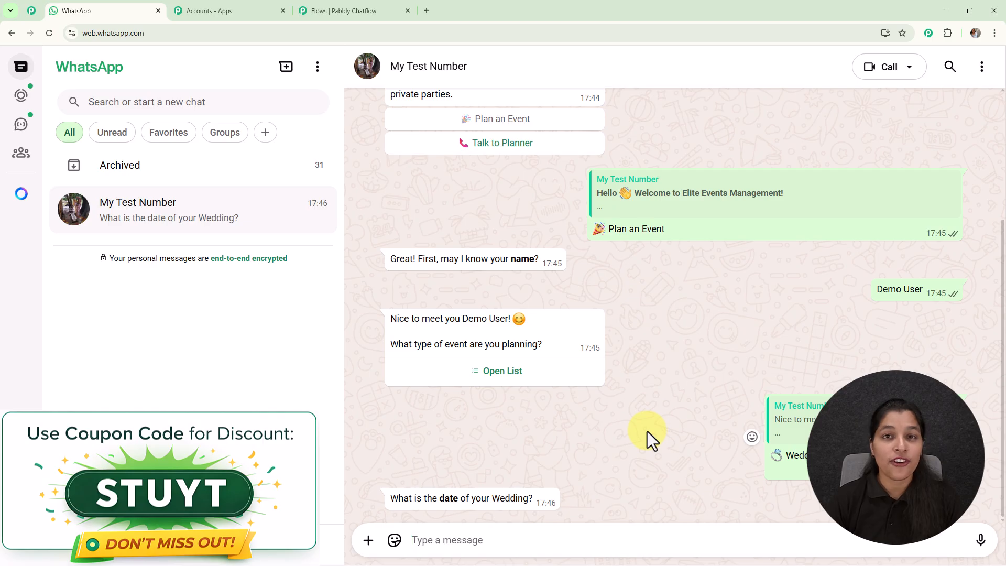
- Reply with the wedding date 27-04-2026
type("2")
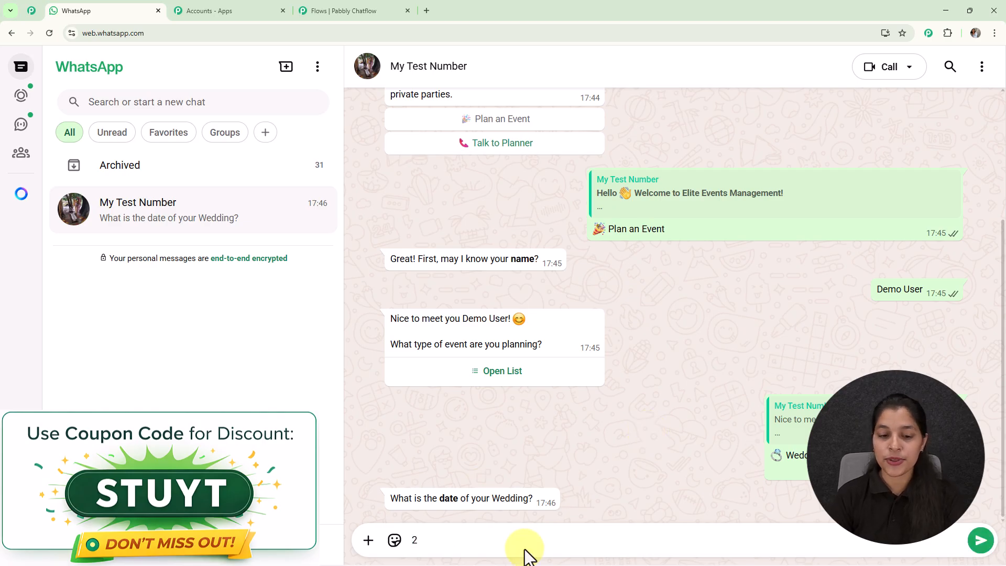
type("7")
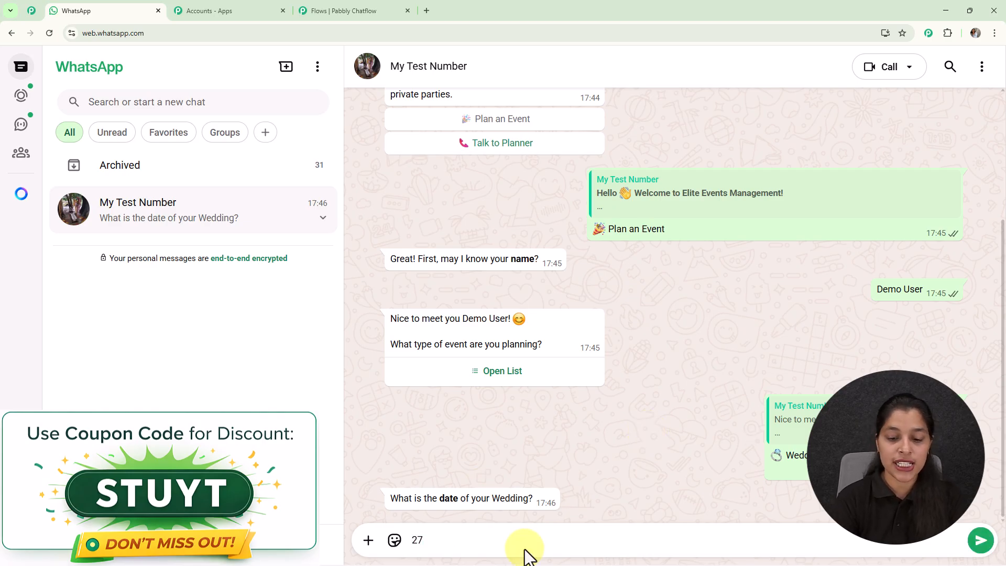
type("-04-2026")
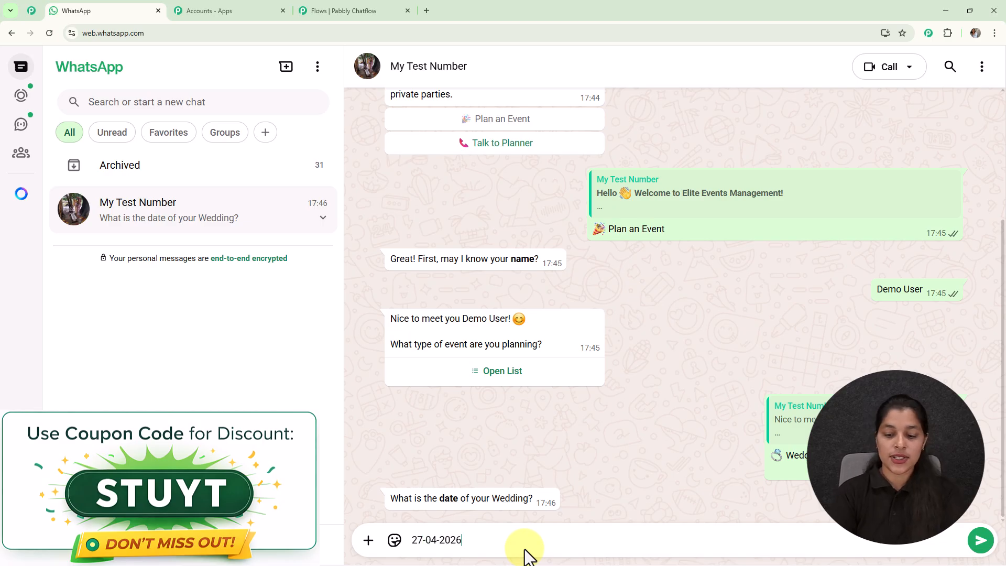
key("Return")
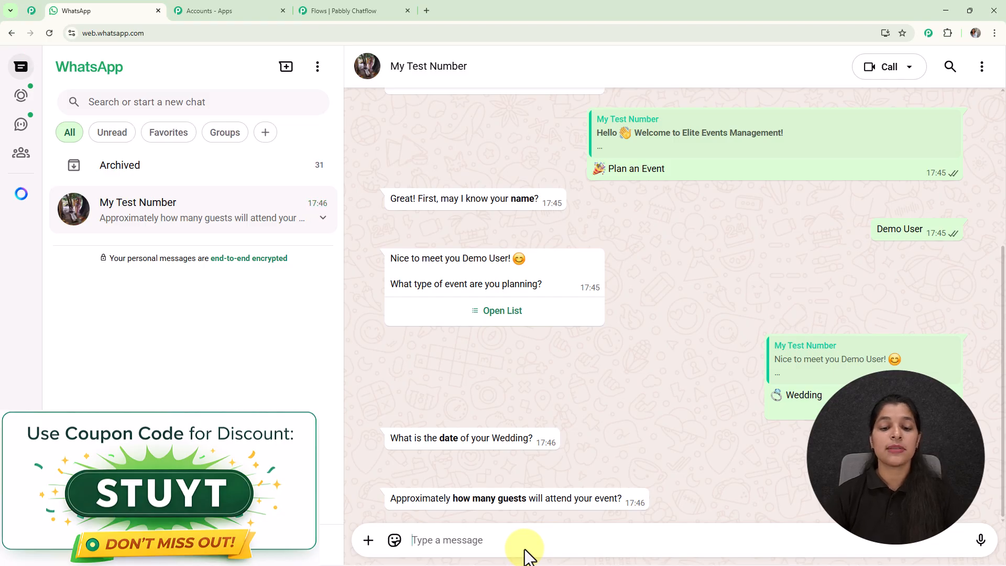
- Reply with 100 as the guest count and Bhopal as the event location
type("01")
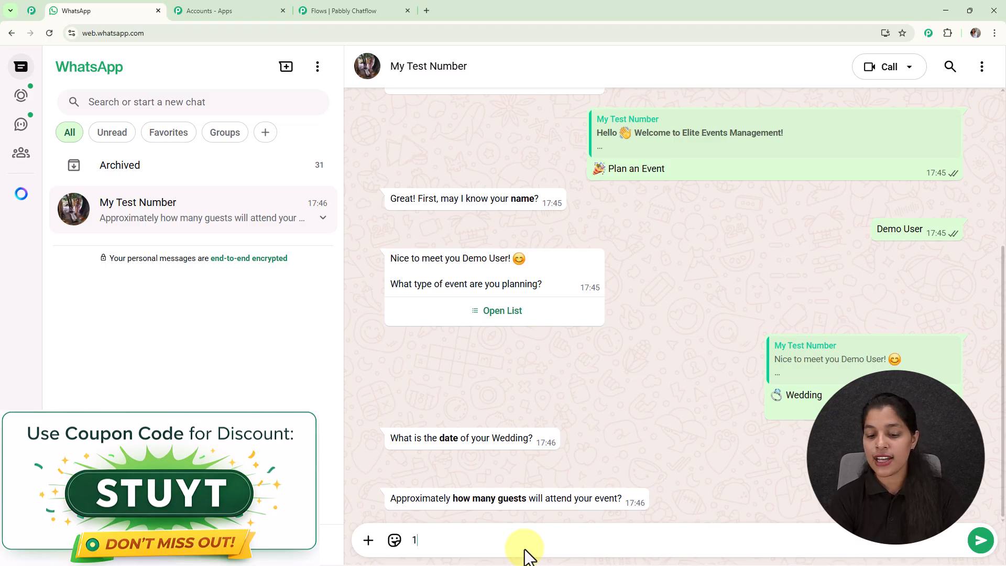
type("00")
key("Return")
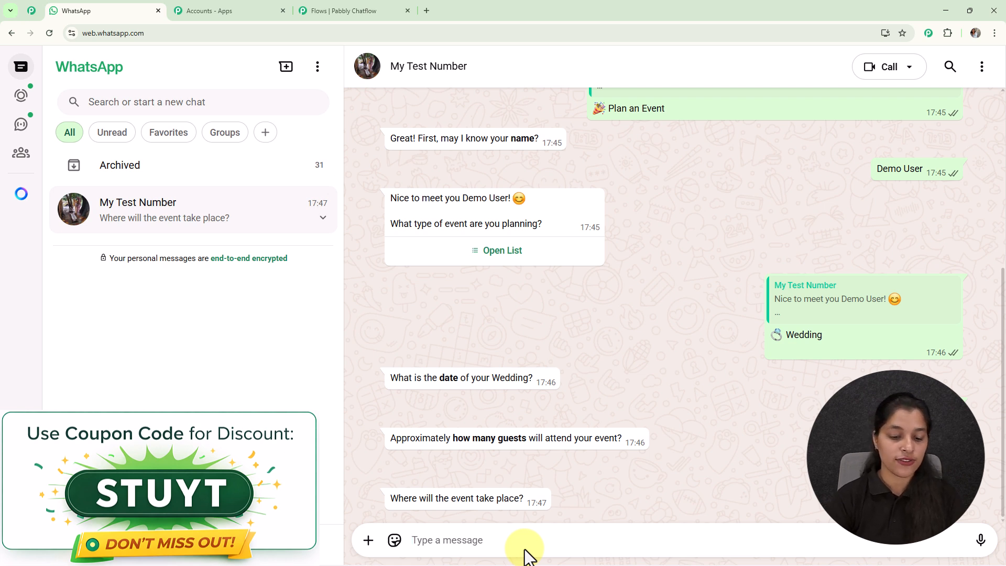
type("B")
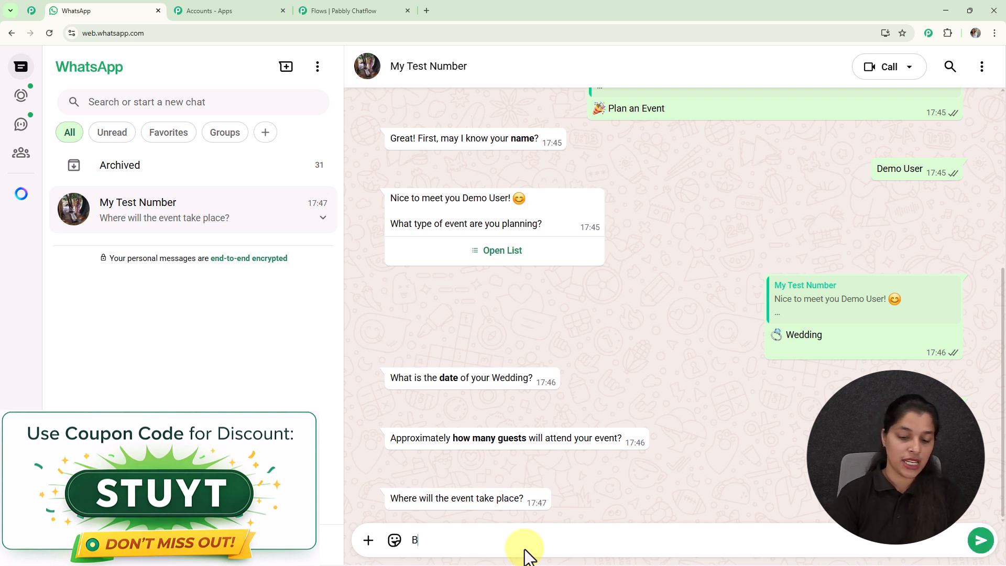
type("hopal")
key("Return")
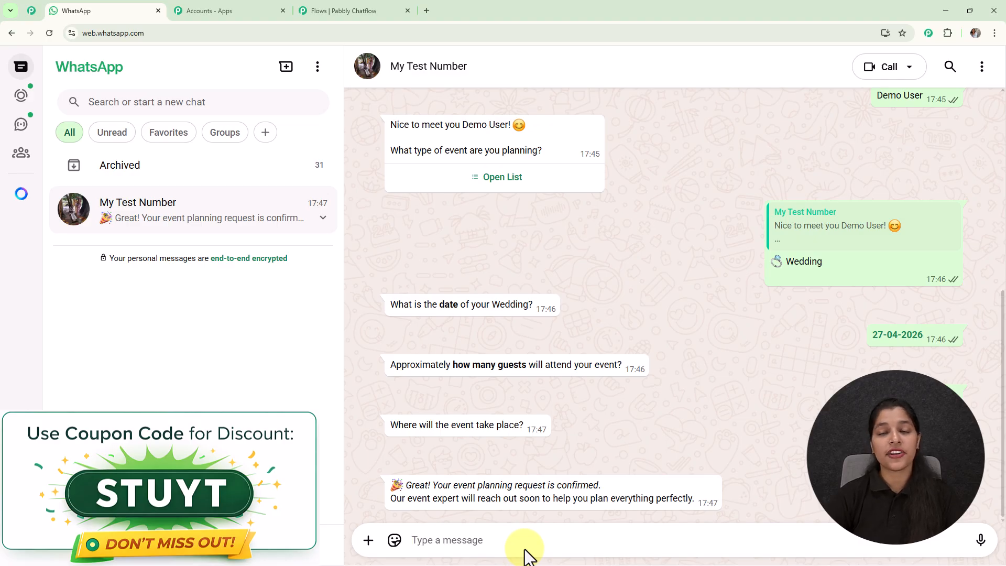
- Choose Talk to Planner in the welcome message
scroll(640, 422, "up", 7)
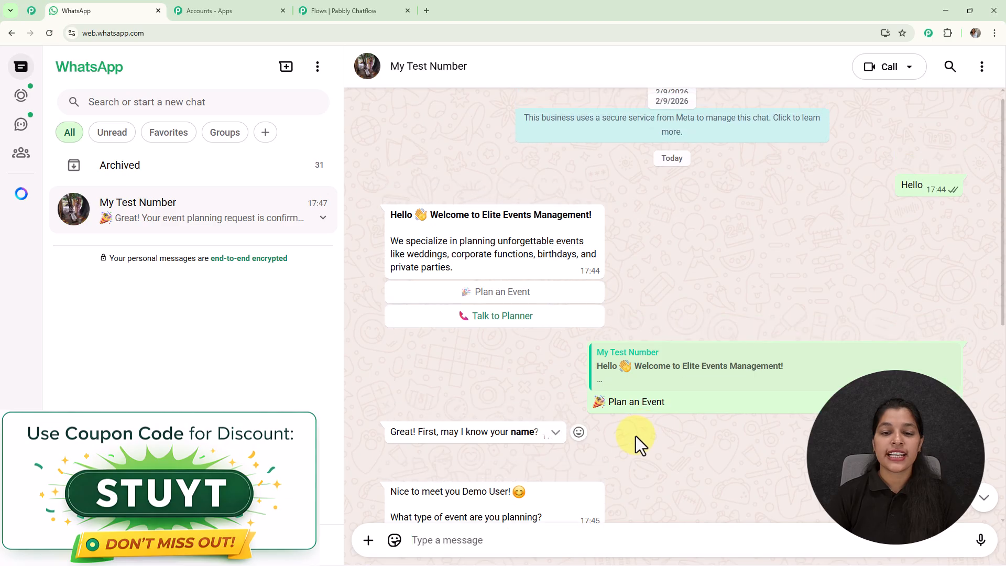
left_click(532, 317)
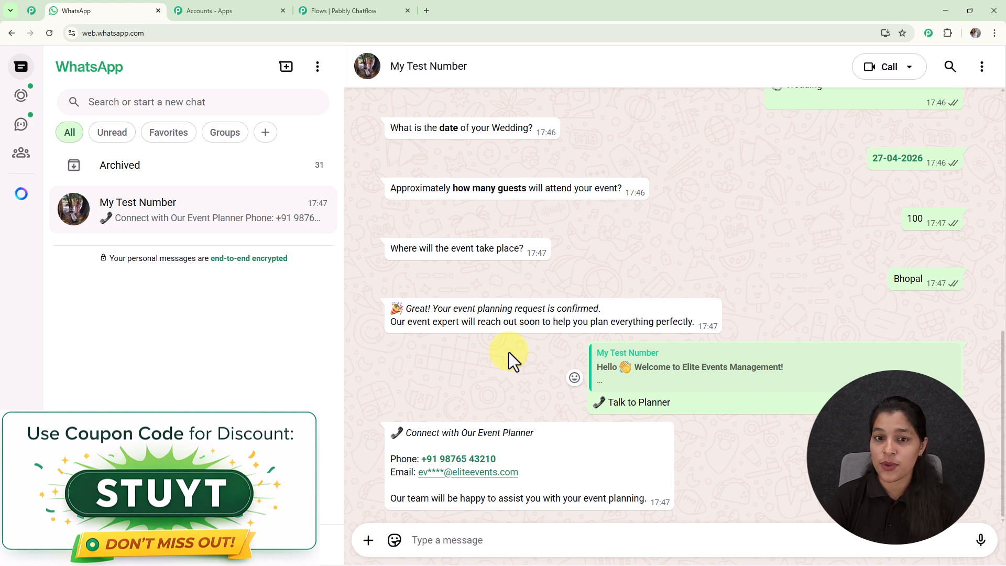
scroll(628, 282, "up", 5)
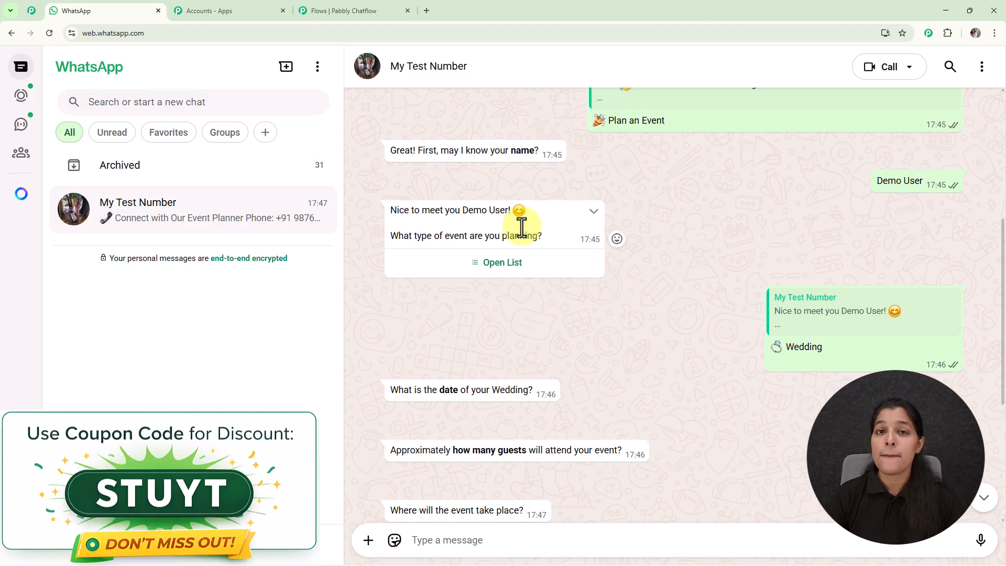
- Open a new tab and go to the Pabbly Chatflow website at pabbly.com/chatflow
left_click(426, 11)
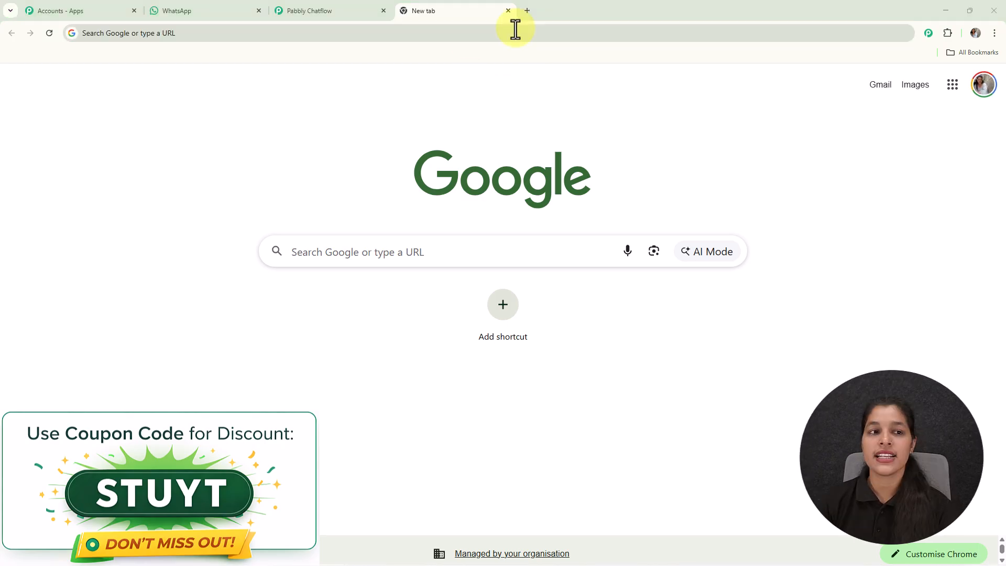
type("pabbly.com/chatflow")
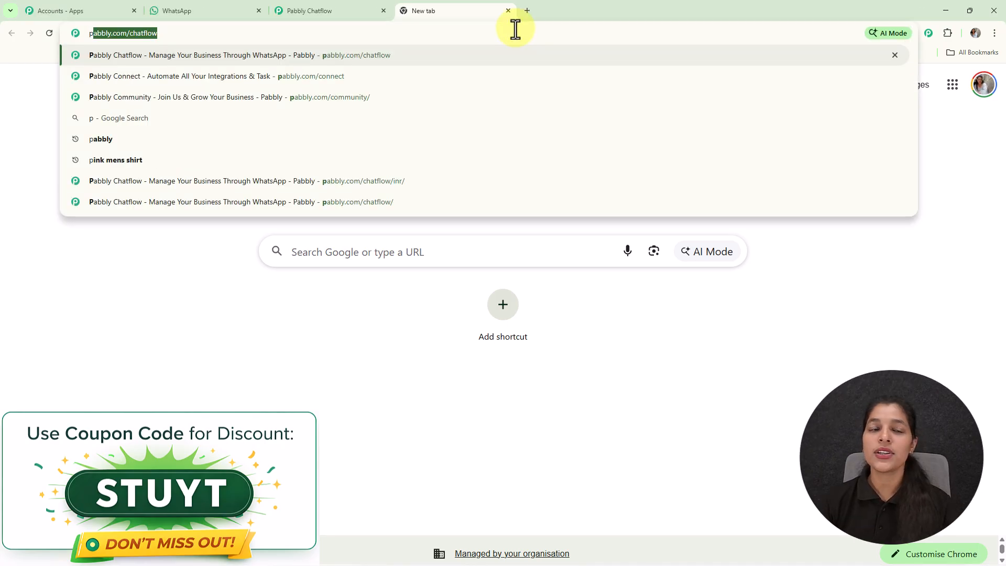
key("Return")
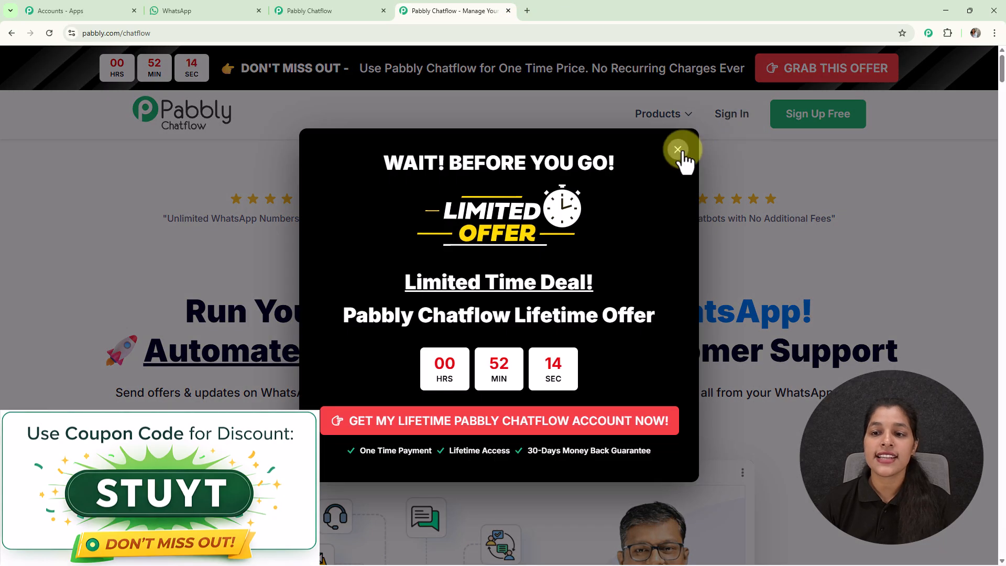
- Sign in and open the Pabbly Chatflow app from All Pabbly Apps
left_click(678, 148)
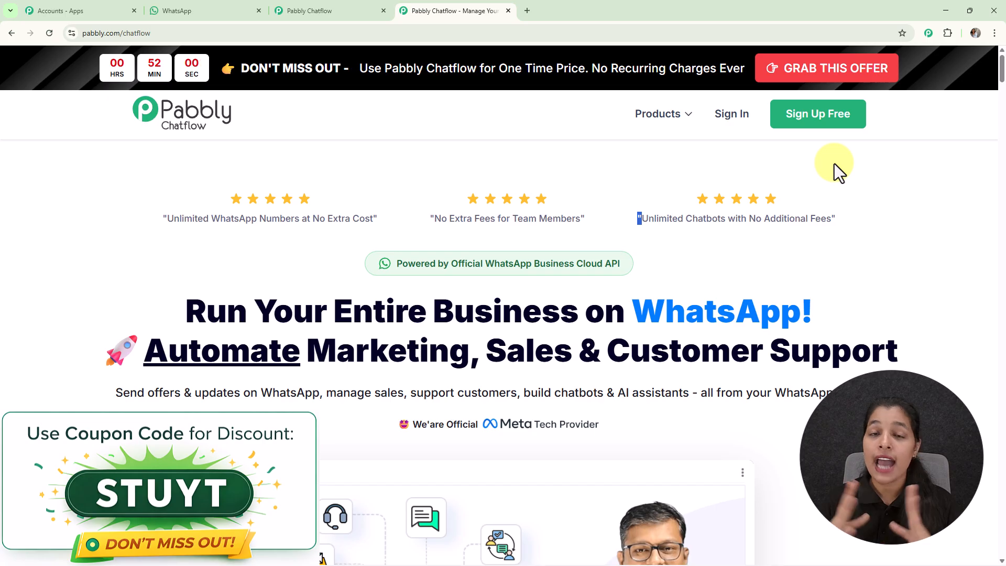
left_click(739, 121)
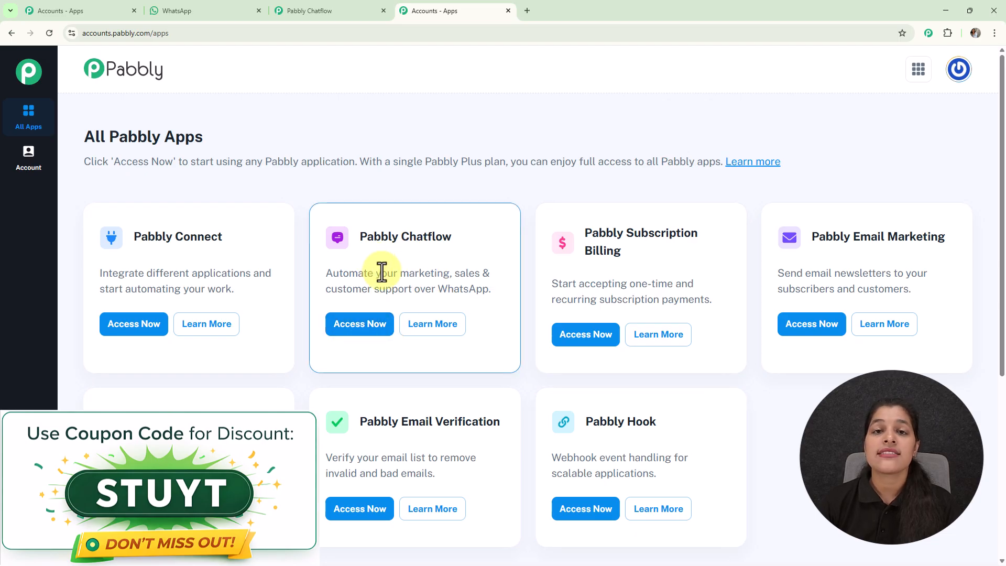
left_click(361, 327)
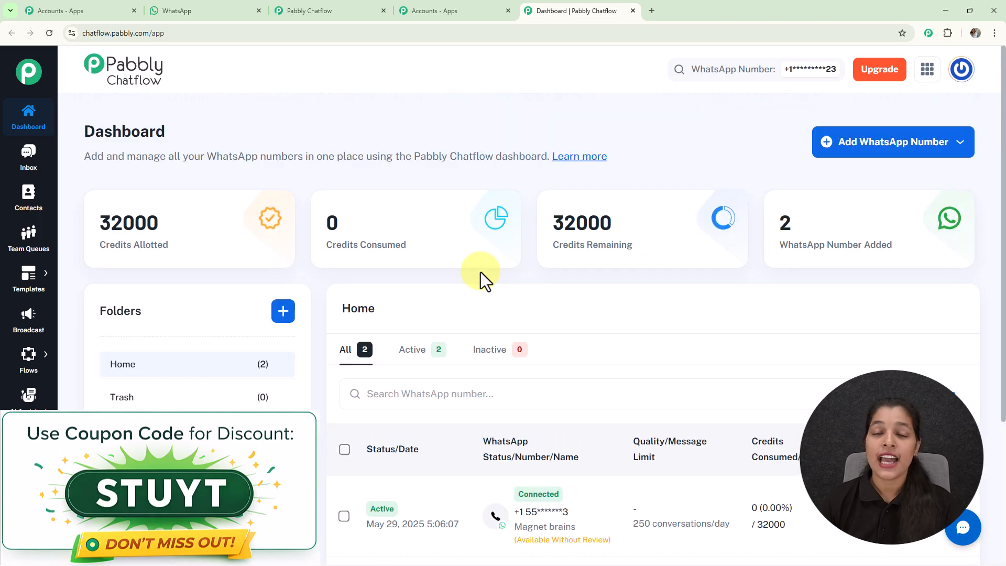
- Review the dashboard's connected WhatsApp numbers and the Add WhatsApp Number connection options
scroll(480, 272, "down", 3)
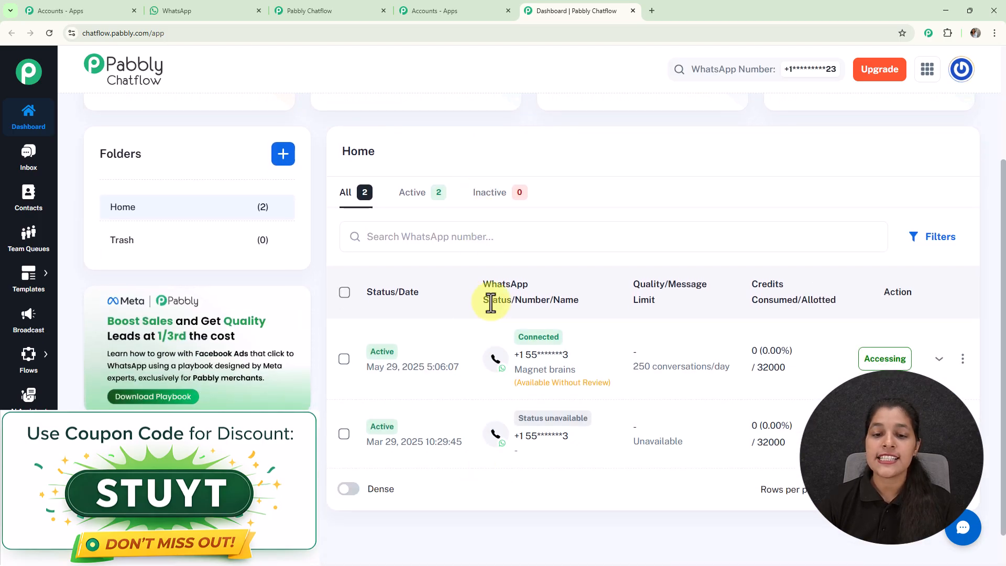
scroll(544, 266, "up", 3)
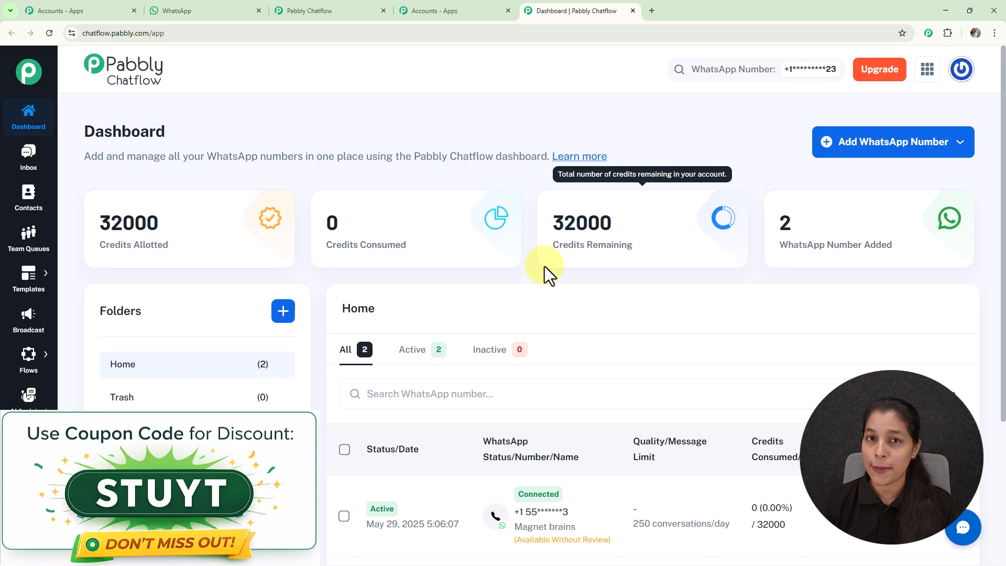
left_click(892, 147)
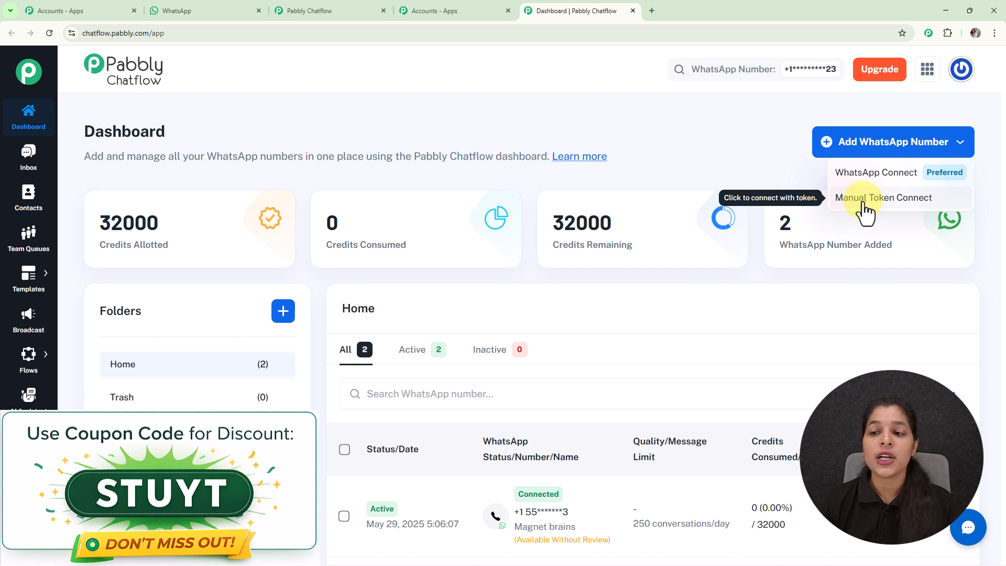
left_click(792, 155)
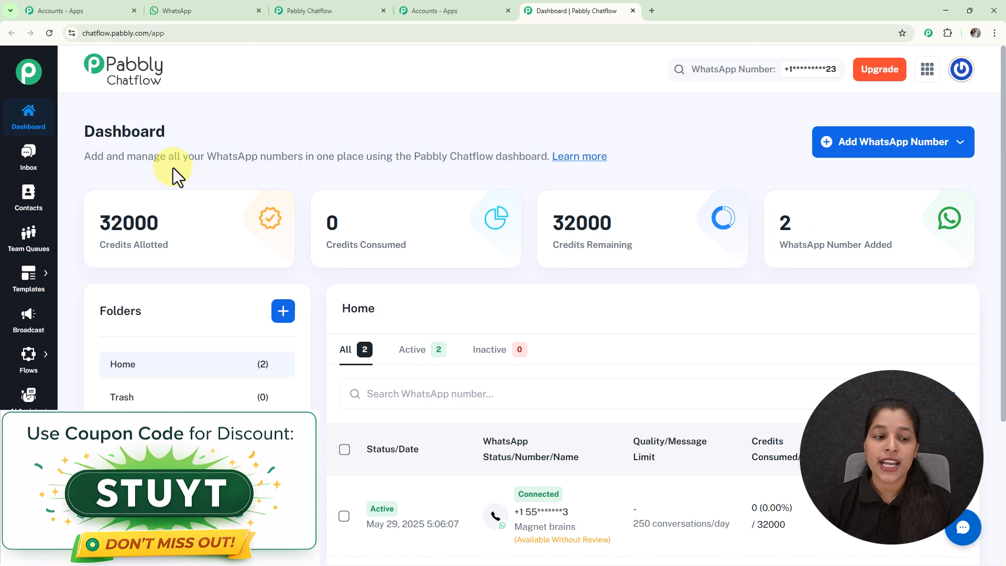
- Open the Flows section and add a new flow
mouse_move(30, 367)
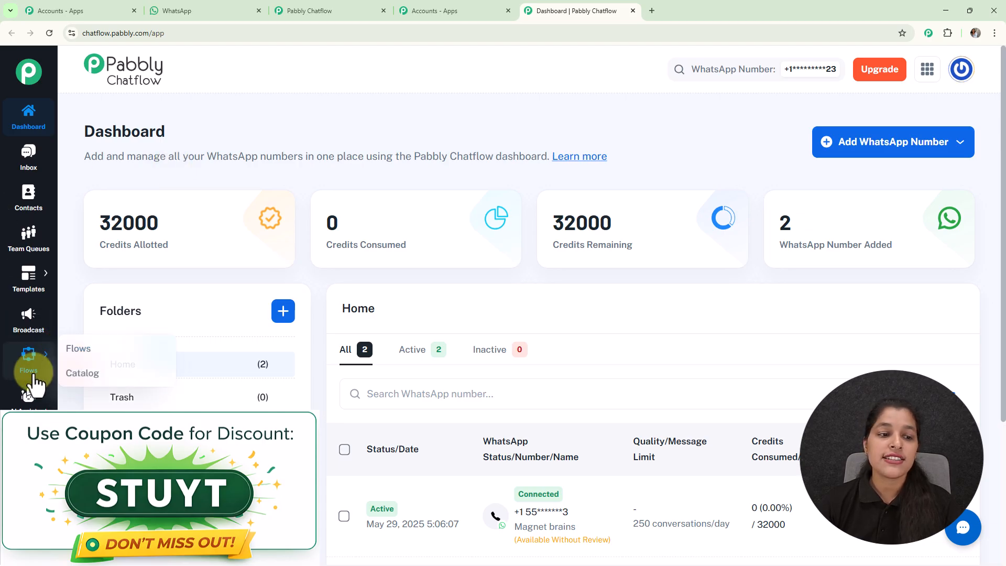
left_click(89, 350)
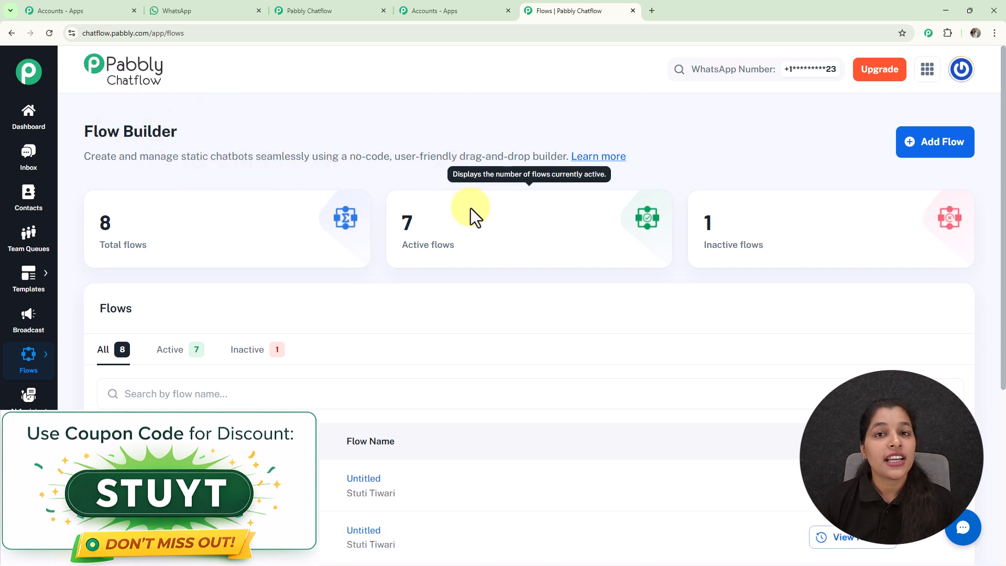
left_click(924, 149)
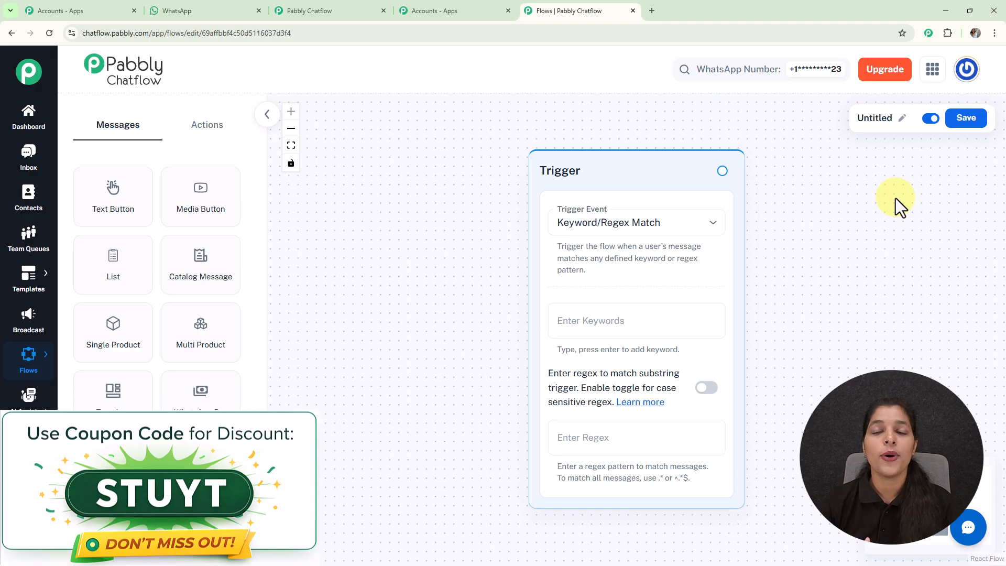
- Rename the flow to a title beginning with 'Build a WhatsApp'
left_click(904, 121)
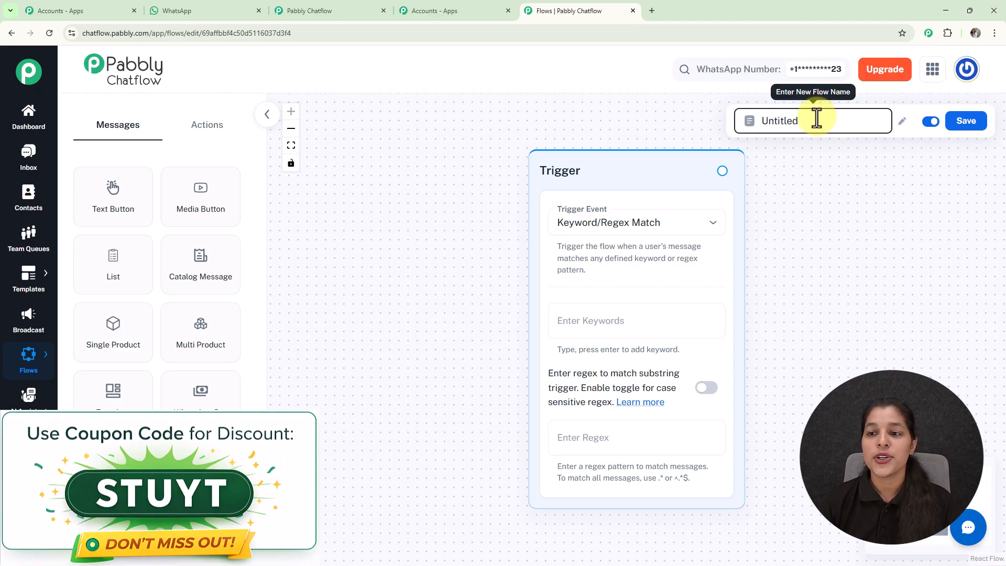
left_click_drag(818, 118, 739, 131)
key("BackSpace")
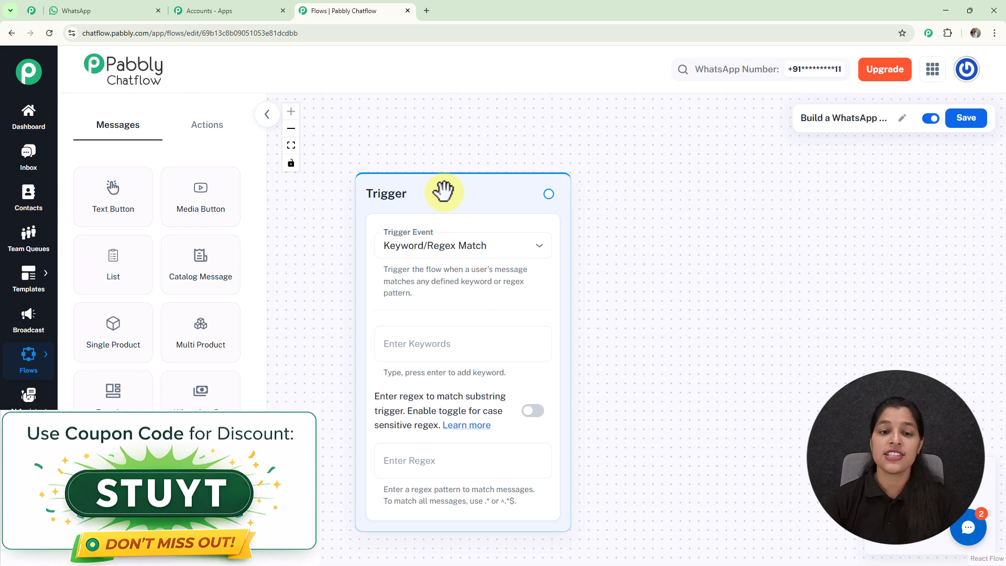
- Keep Keyword/Regex Match as the trigger event and add Hello as a trigger keyword
left_click(442, 248)
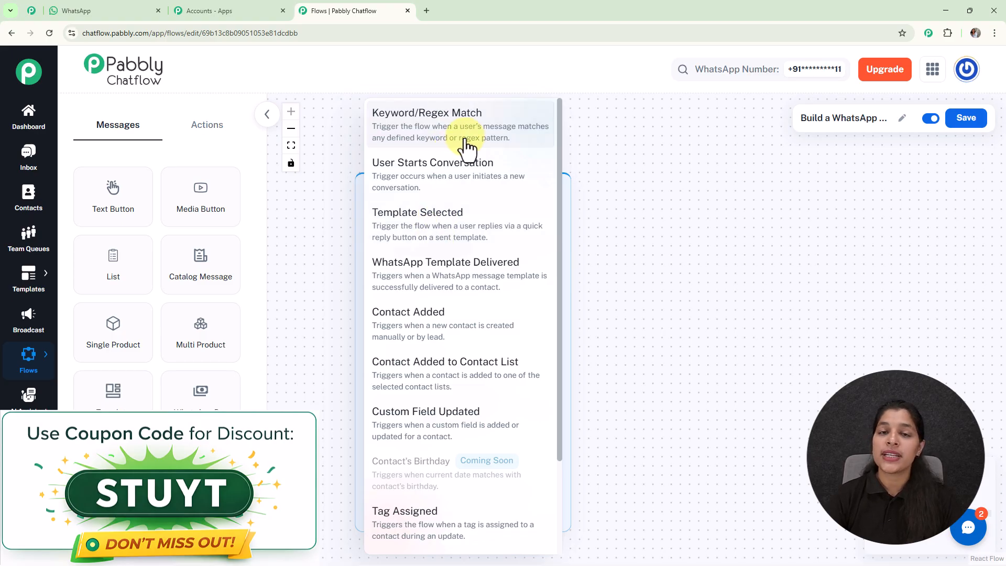
left_click(669, 198)
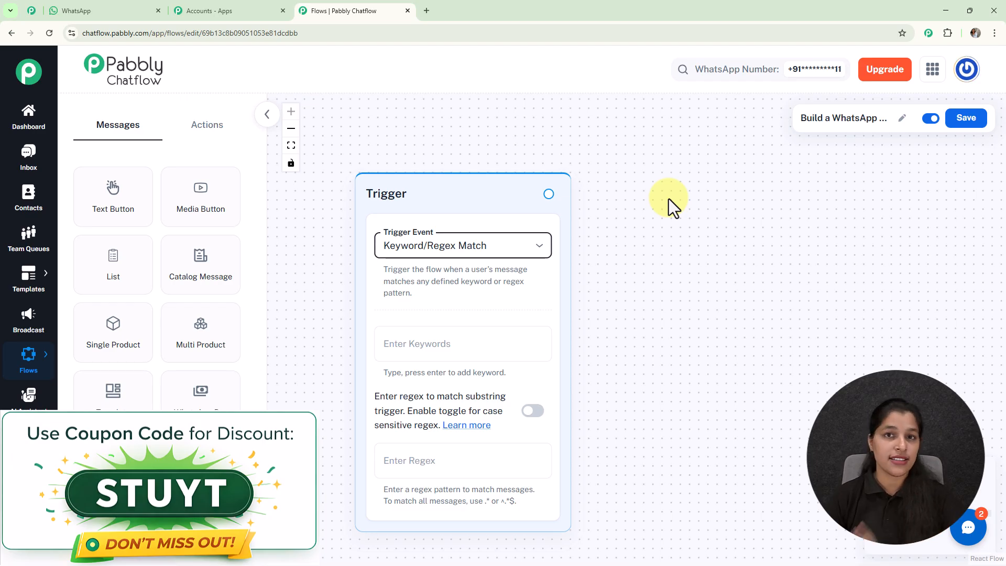
left_click(540, 343)
type("Hell")
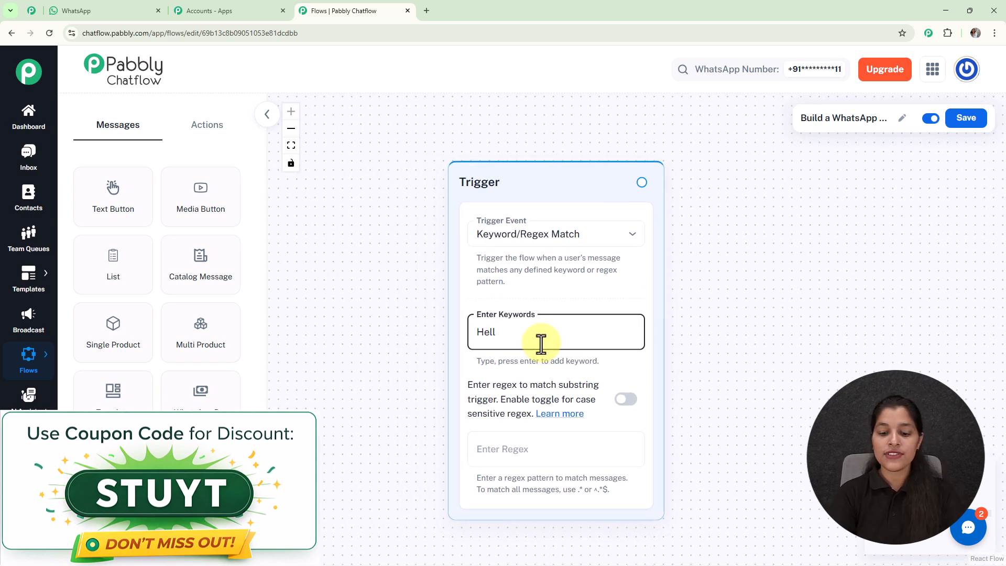
type("o")
key("Return")
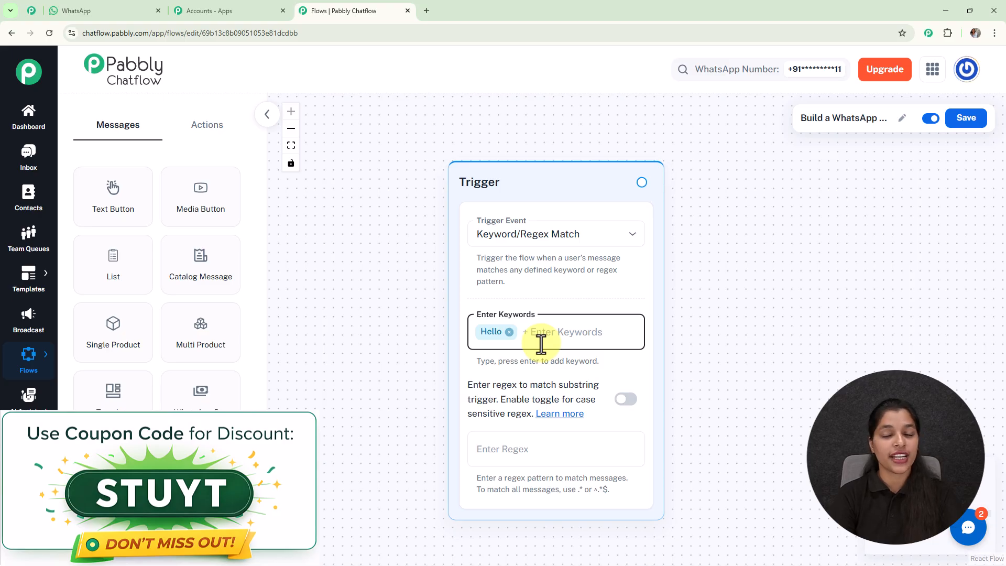
- Try entering the match-all regex [\s\S]+ in the trigger's regex field
left_click(542, 449)
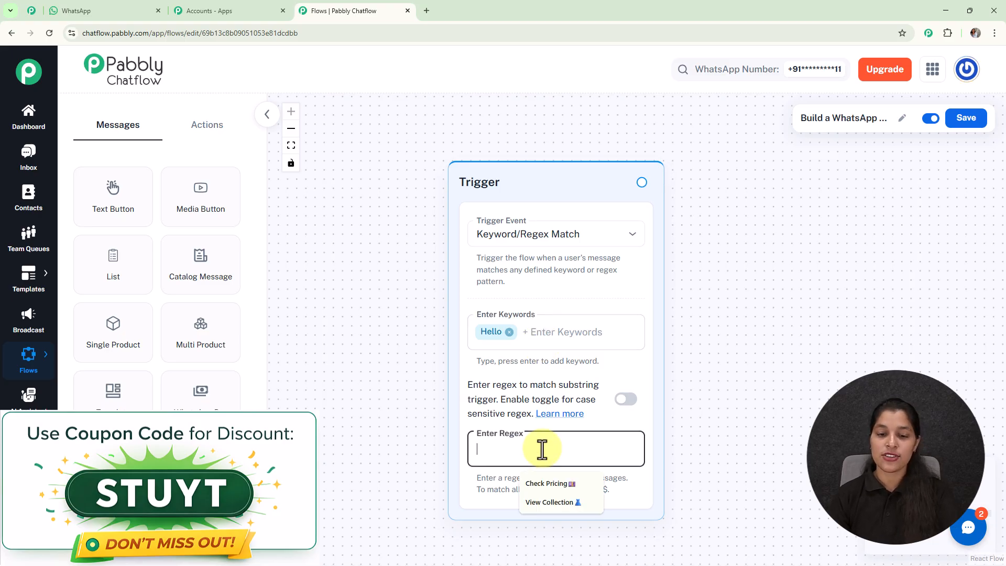
type("[\\")
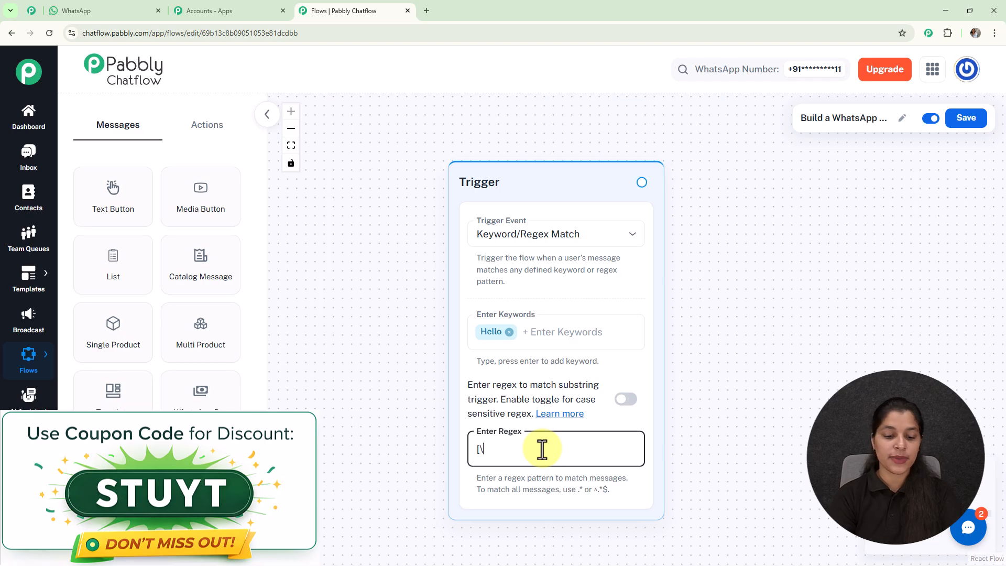
type("s\\S")
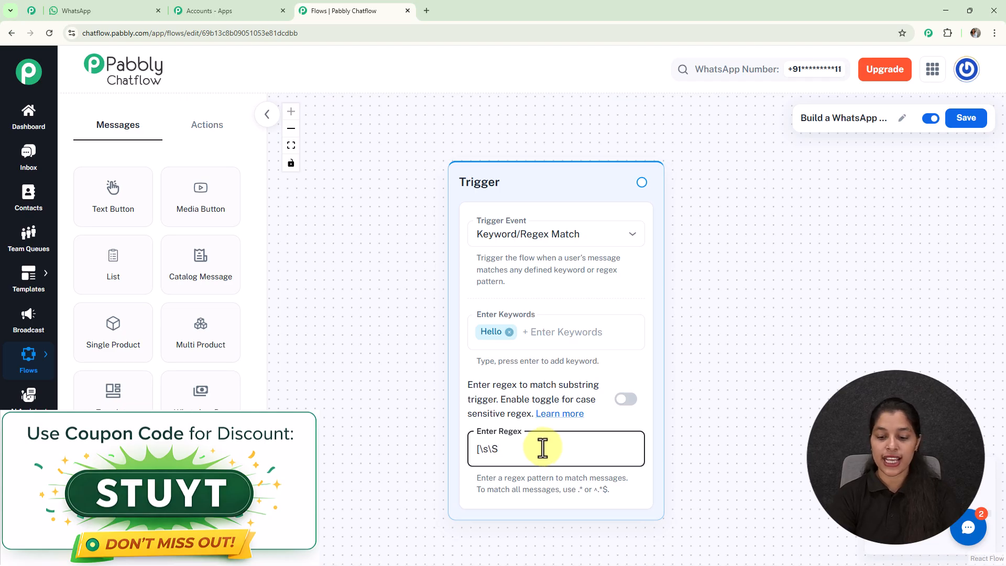
type("]+")
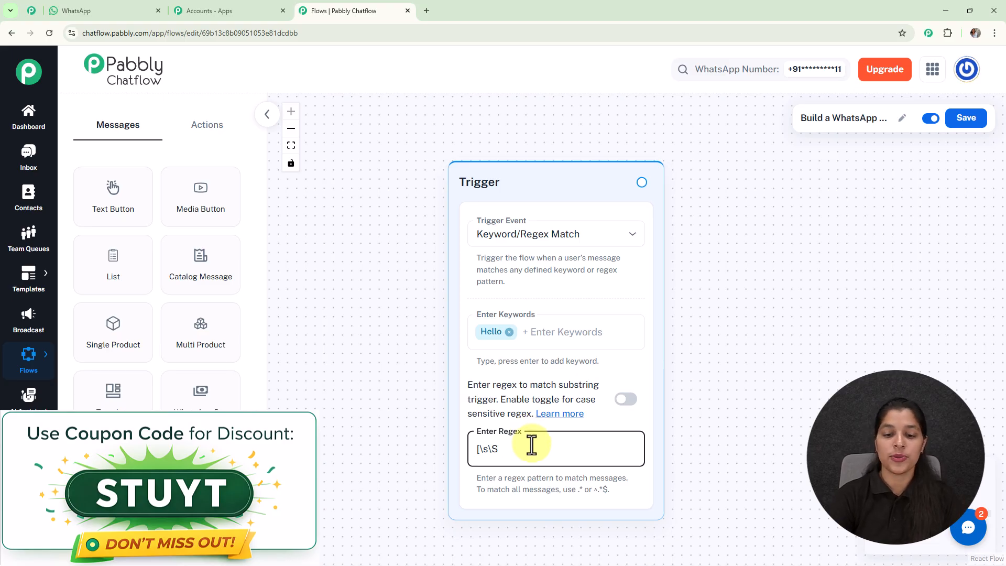
left_click(835, 273)
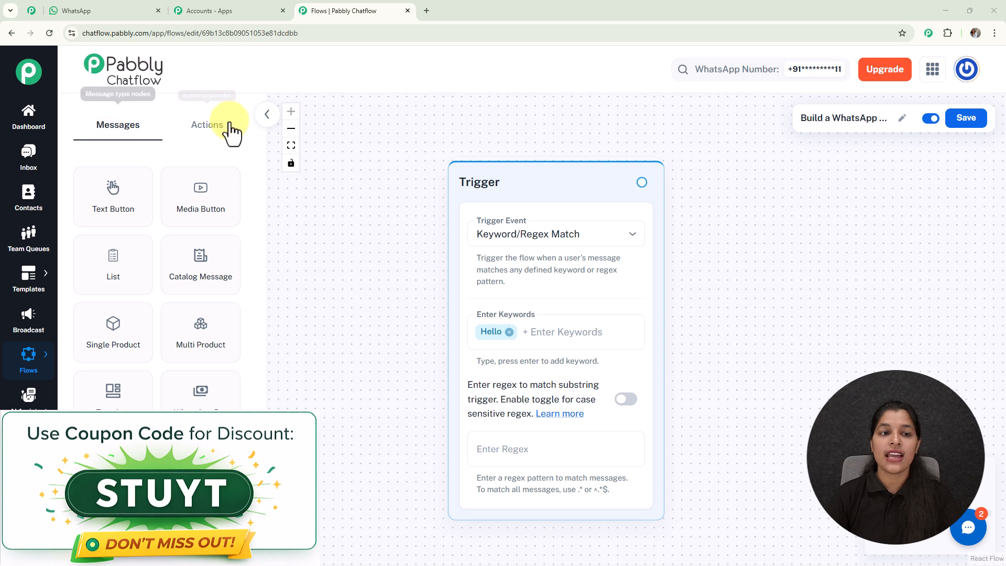
- Browse the available Messages and Actions node types
left_click(212, 129)
left_click(113, 131)
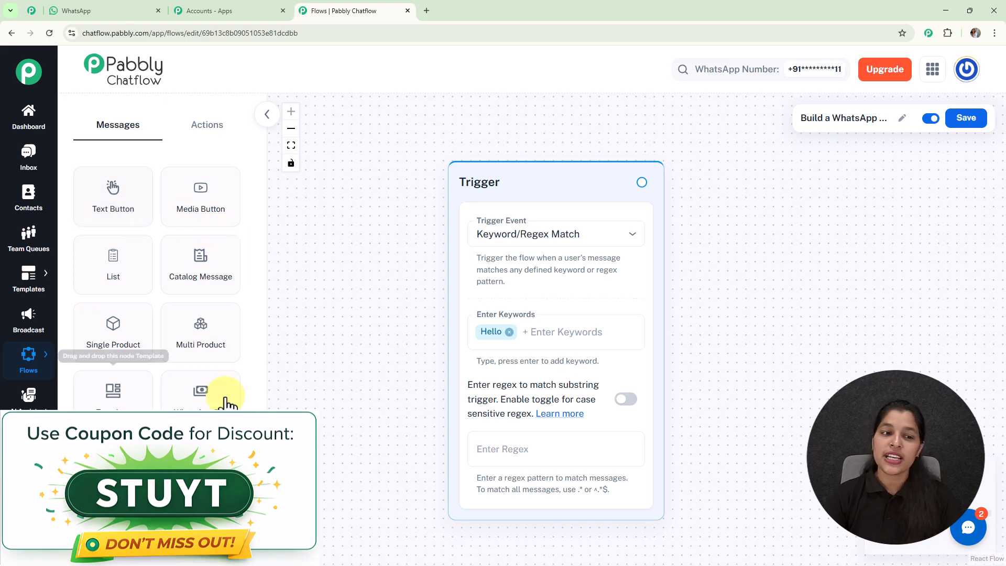
left_click(217, 132)
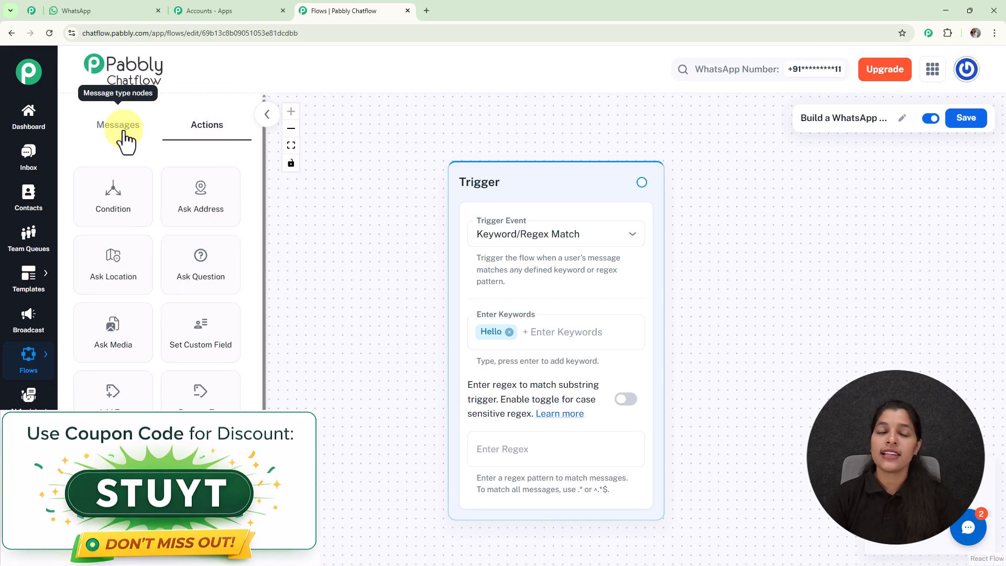
left_click(124, 132)
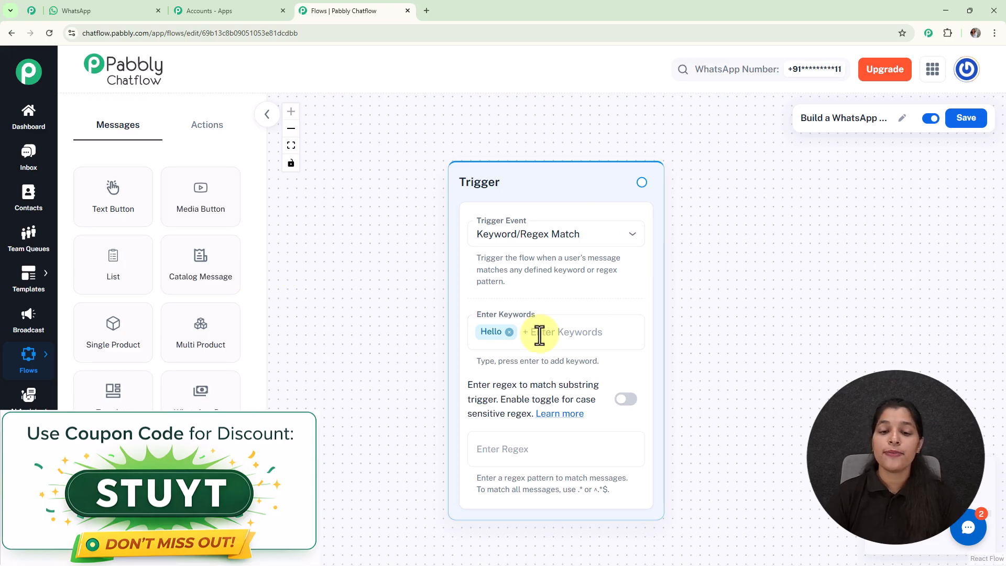
- Connect a new Text Button node to the trigger
scroll(698, 300, "down", 2)
scroll(698, 300, "down", 1)
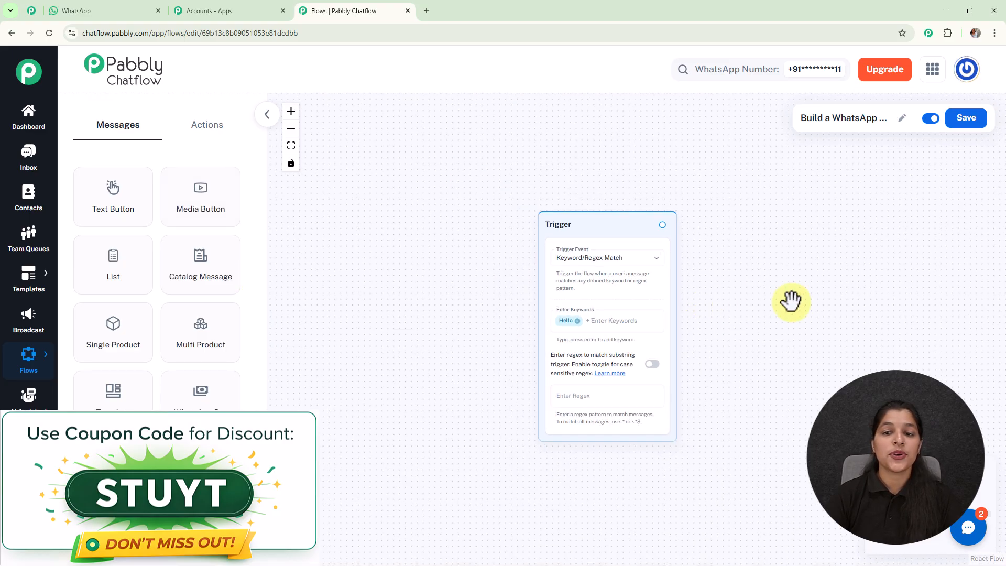
left_click_drag(790, 299, 647, 267)
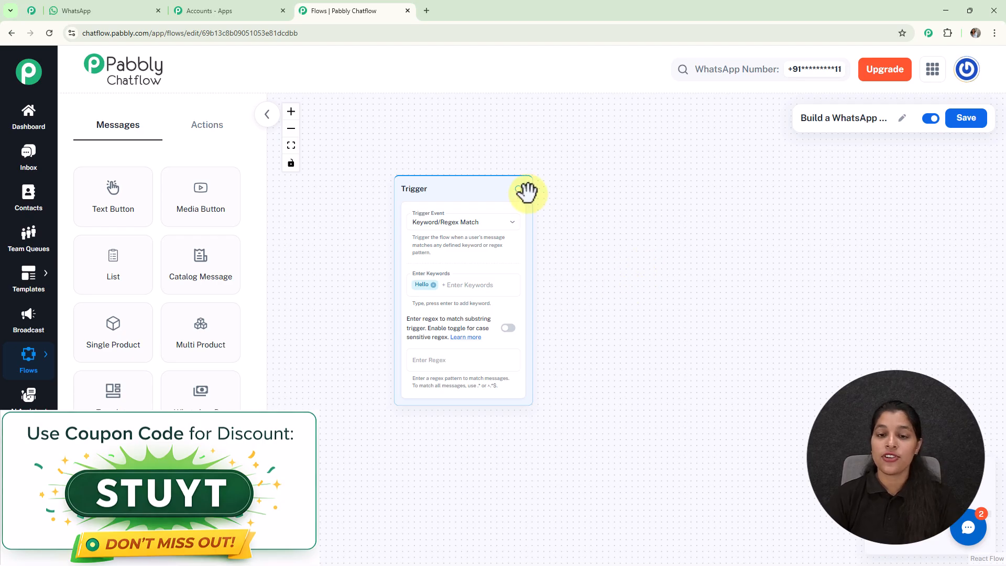
left_click_drag(519, 188, 620, 260)
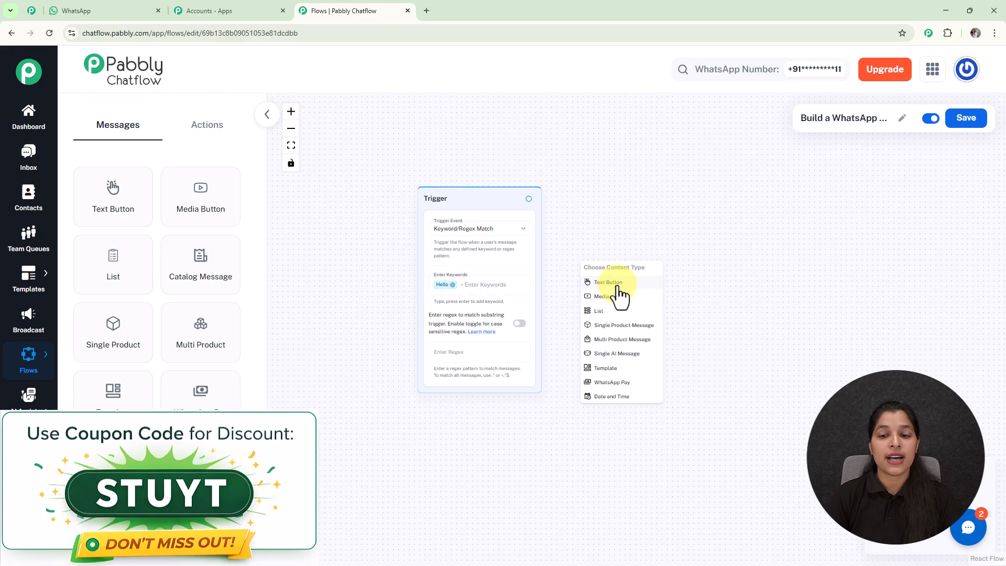
scroll(620, 294, "up", 3)
left_click(620, 281)
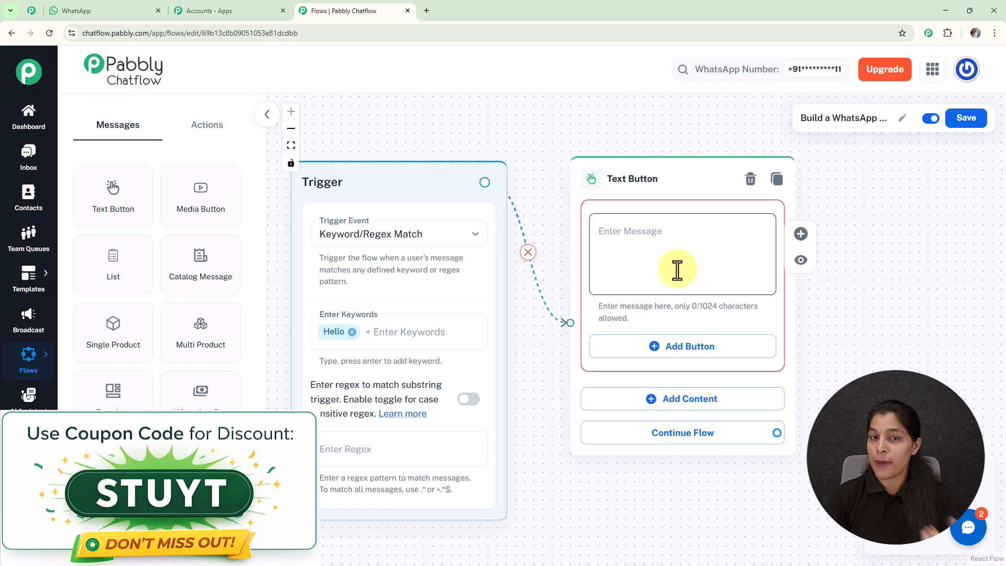
- Paste the event-planning welcome message into the Text Button node's message field
left_click(677, 270)
key("ctrl+v")
scroll(889, 308, "down", 3)
left_click_drag(889, 307, 742, 272)
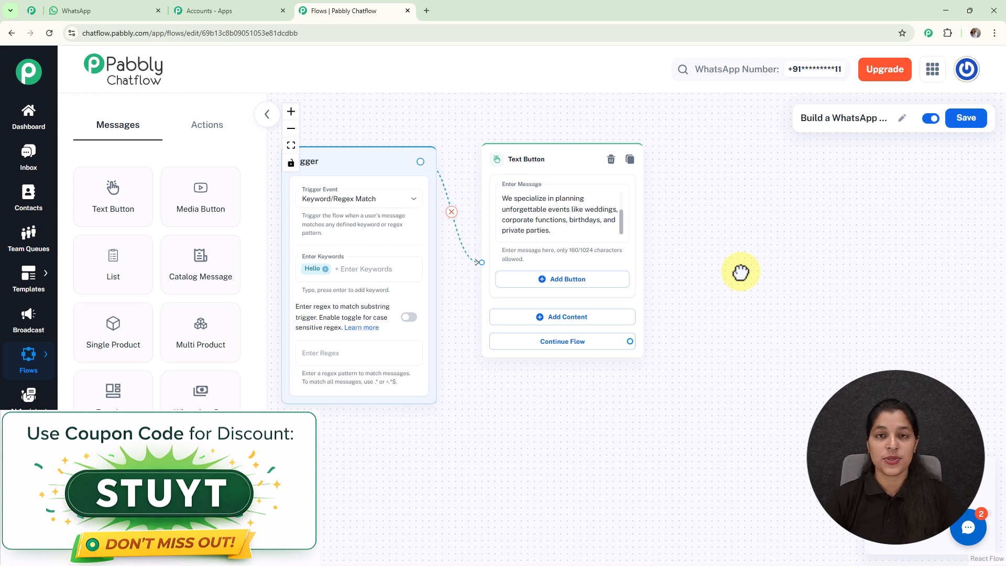
- Add a Quick Reply button named 🎉 Plan an Event to the Text Button node
left_click(579, 282)
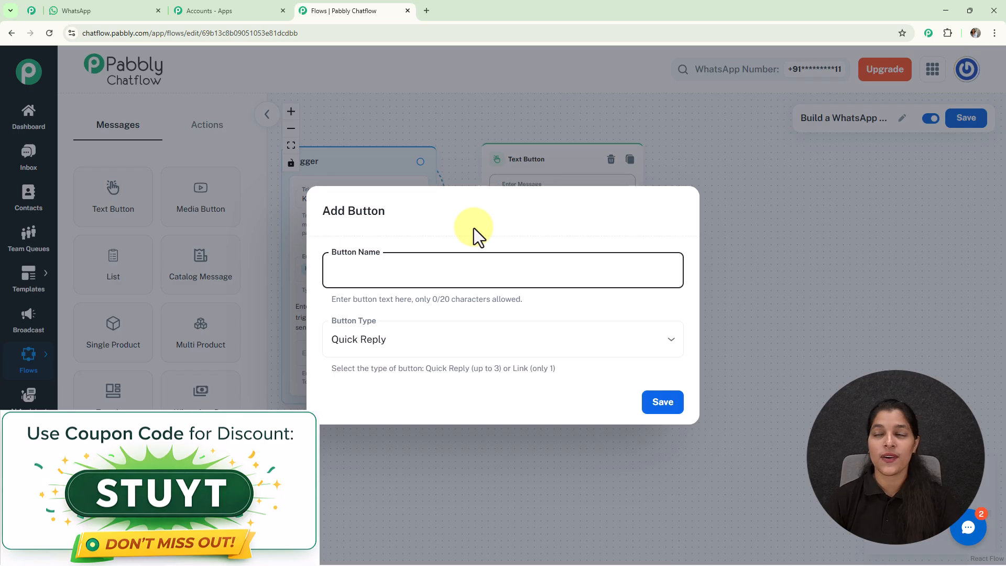
type("🎉 Plan an Event")
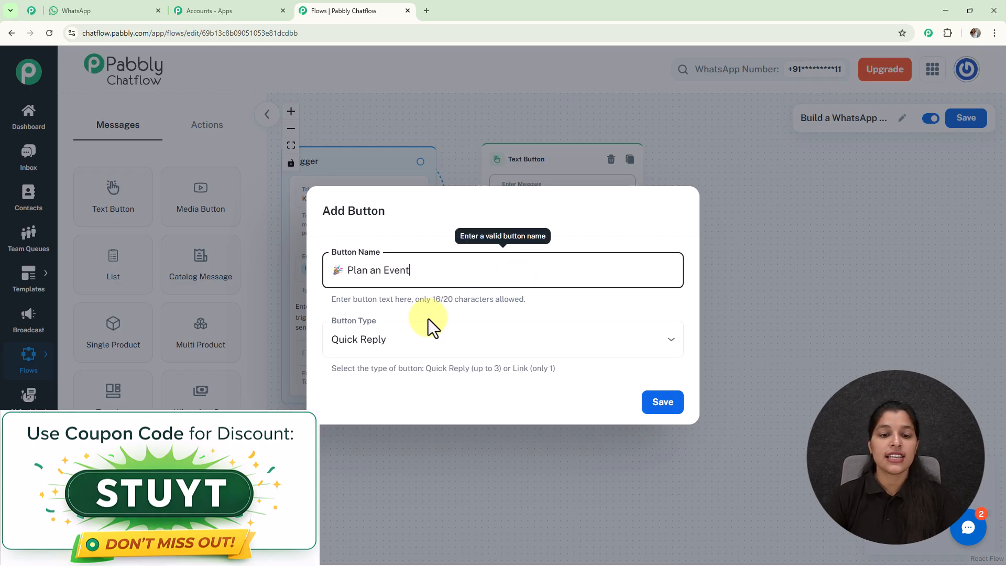
left_click(410, 345)
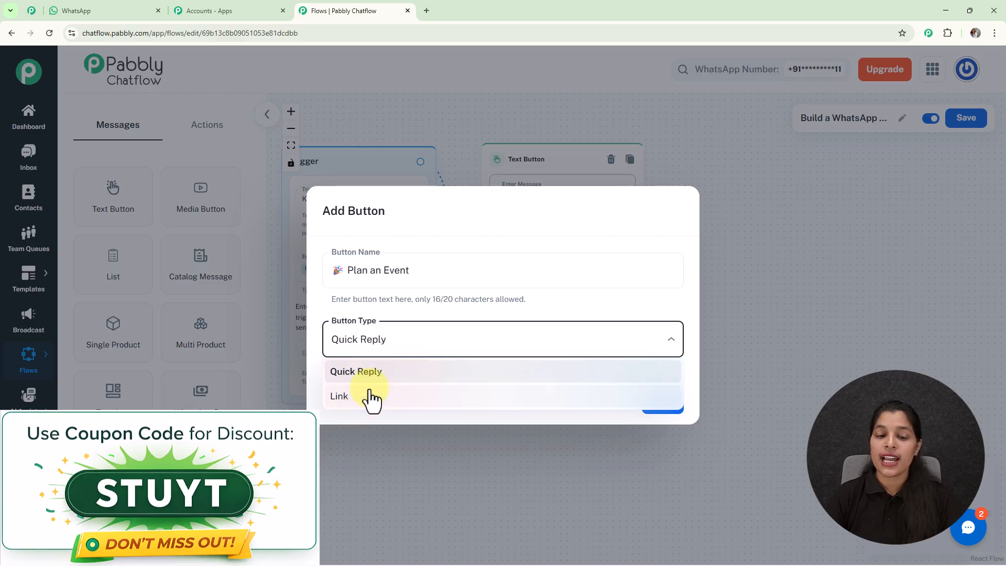
left_click(634, 376)
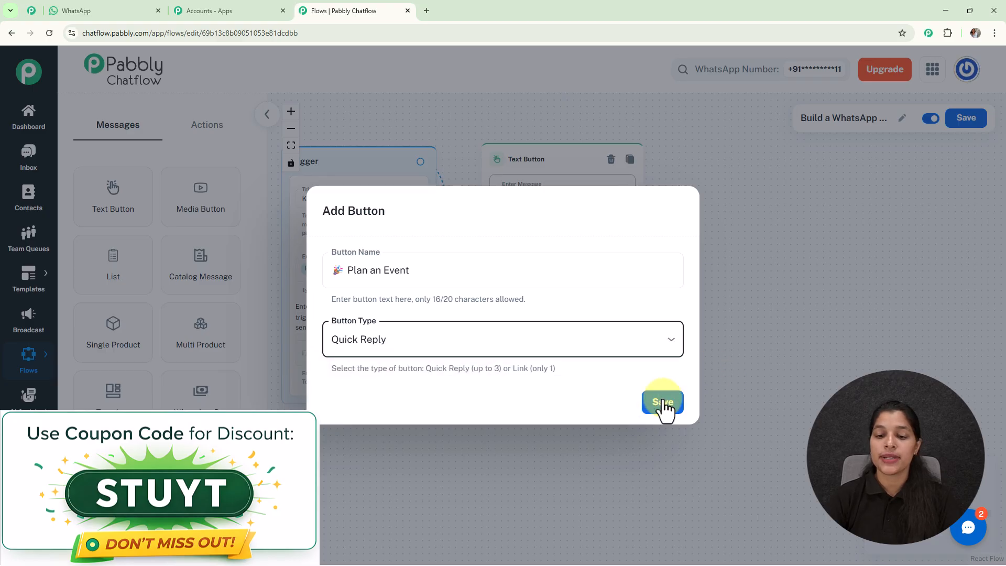
left_click(663, 410)
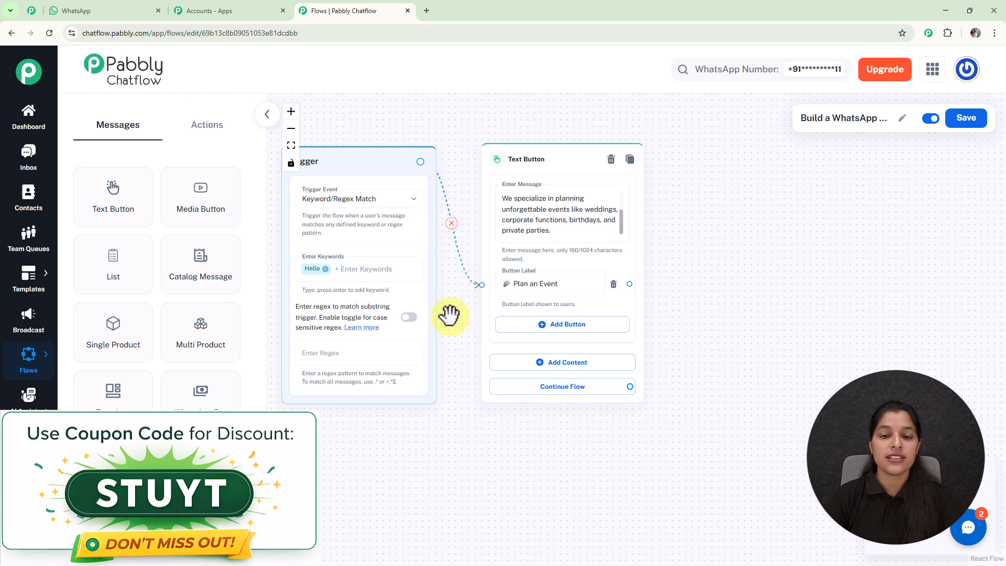
- Add a second Quick Reply button named 📞 Talk to Planner
left_click(545, 328)
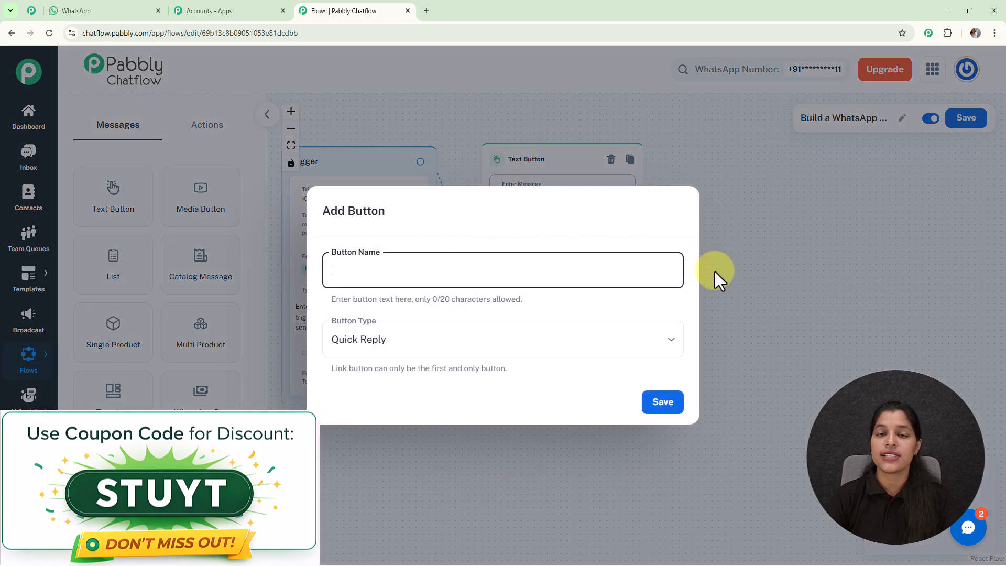
type("📞 Talk to Planner")
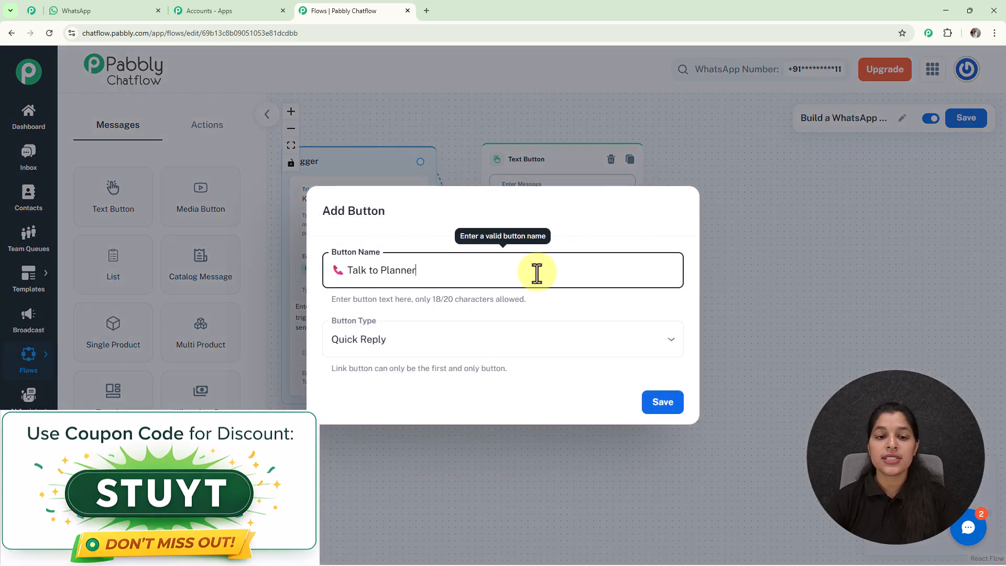
left_click(668, 407)
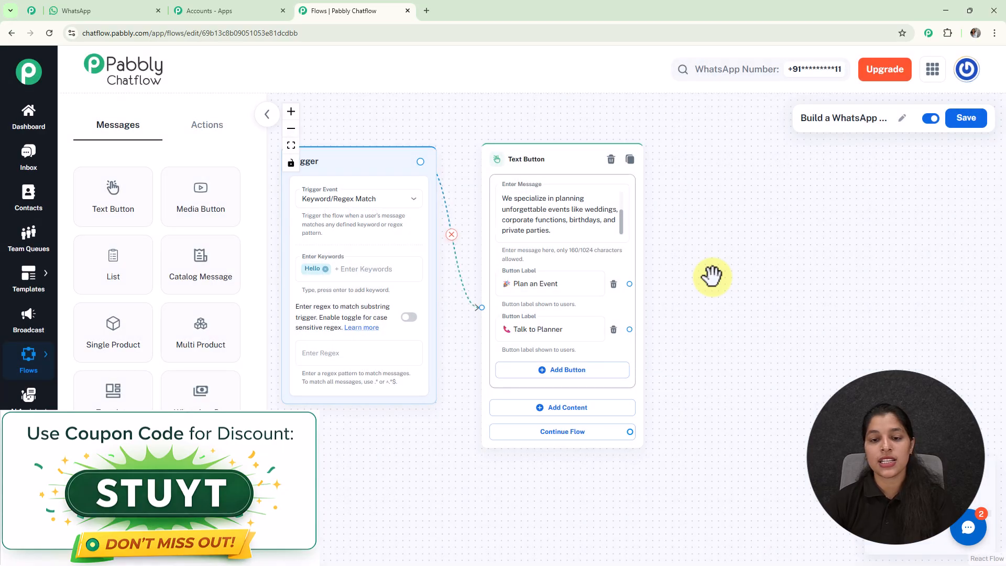
- Add an Ask Question node and set its message to 'Great! First, may I know your name?'
left_click_drag(577, 236, 567, 212)
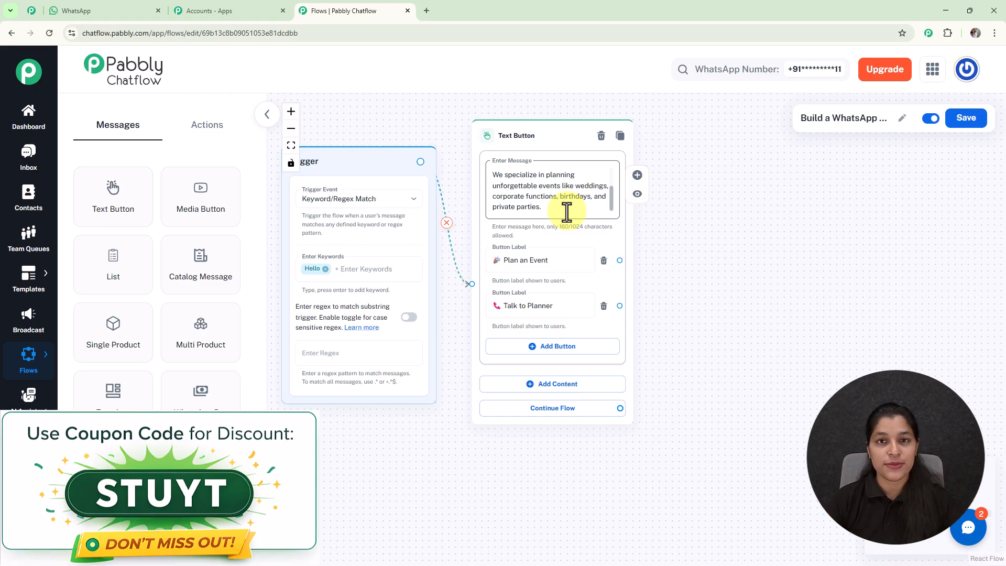
left_click(209, 134)
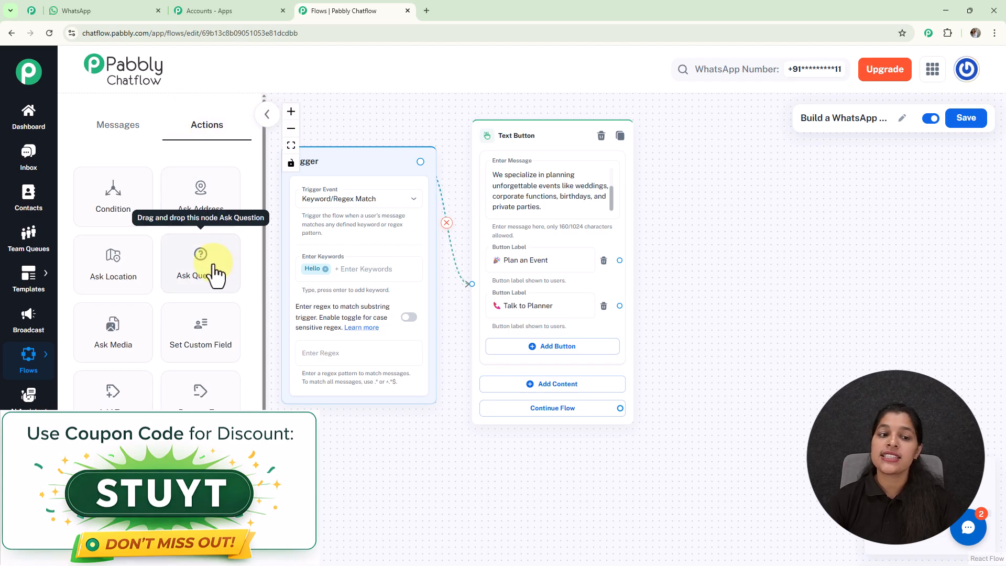
left_click_drag(211, 286, 732, 99)
scroll(856, 208, "up", 1)
left_click_drag(922, 218, 788, 282)
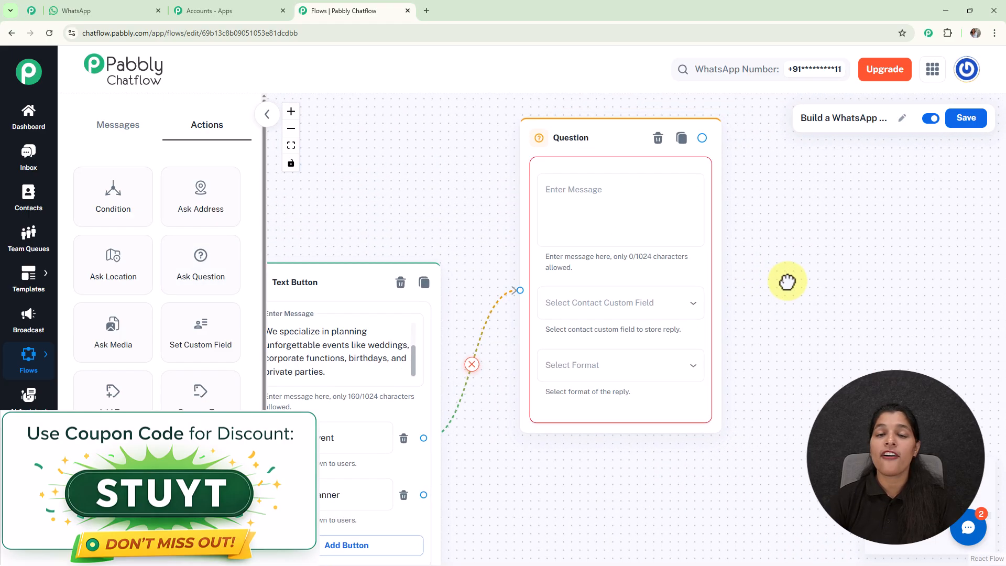
left_click(650, 222)
type("Great! First, may I know your name?")
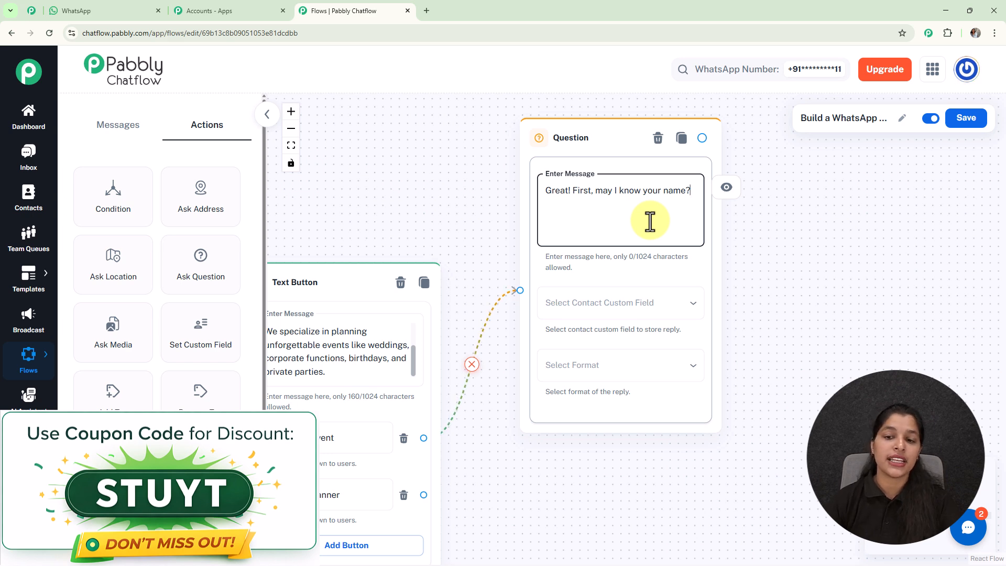
- Examine the available contact custom fields, from the Question node's field list and the Contact Custom Fields settings page
left_click(626, 308)
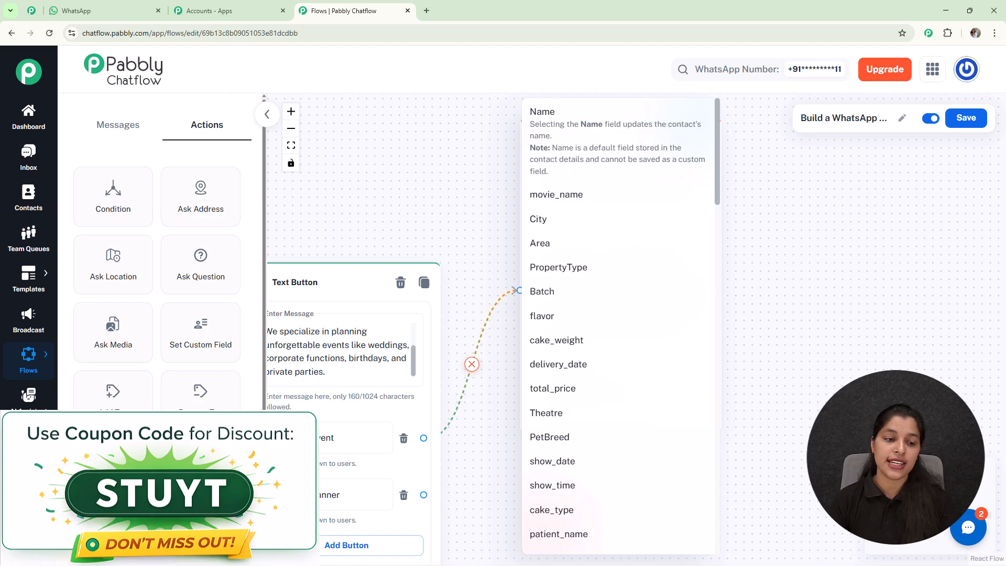
left_click(29, 444)
mouse_move(29, 445)
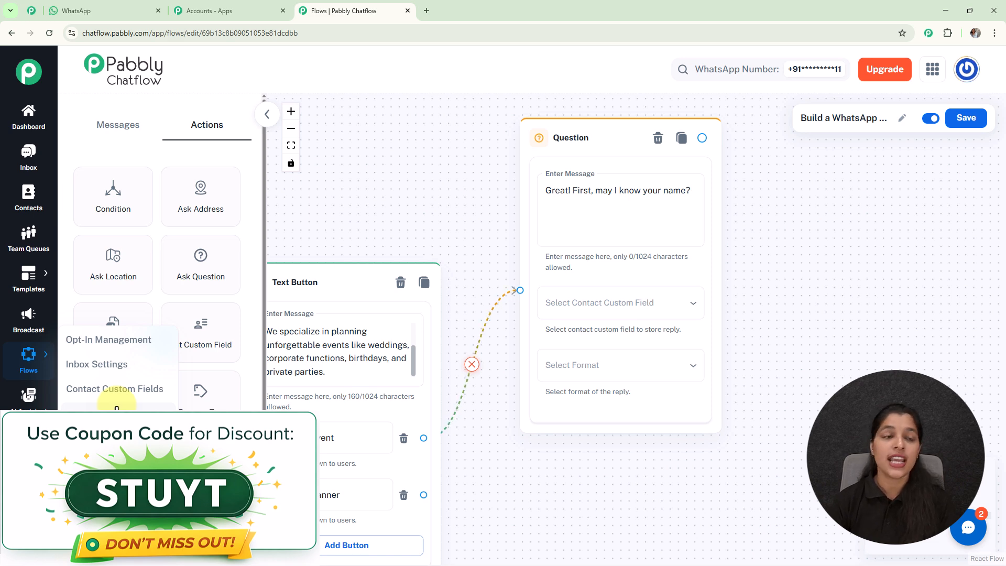
left_click(40, 17)
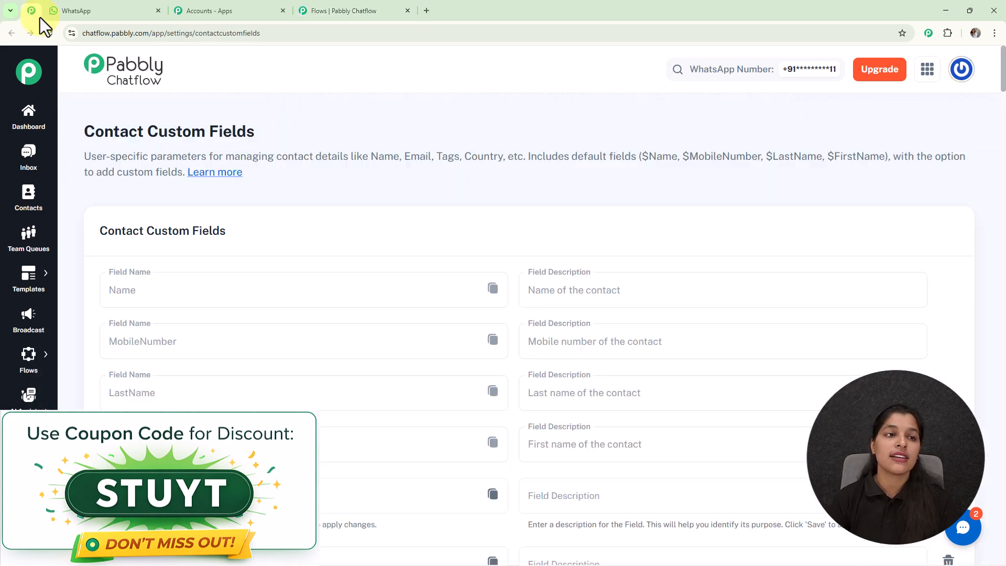
scroll(1004, 134, "down", 10)
left_click_drag(1003, 134, 954, 560)
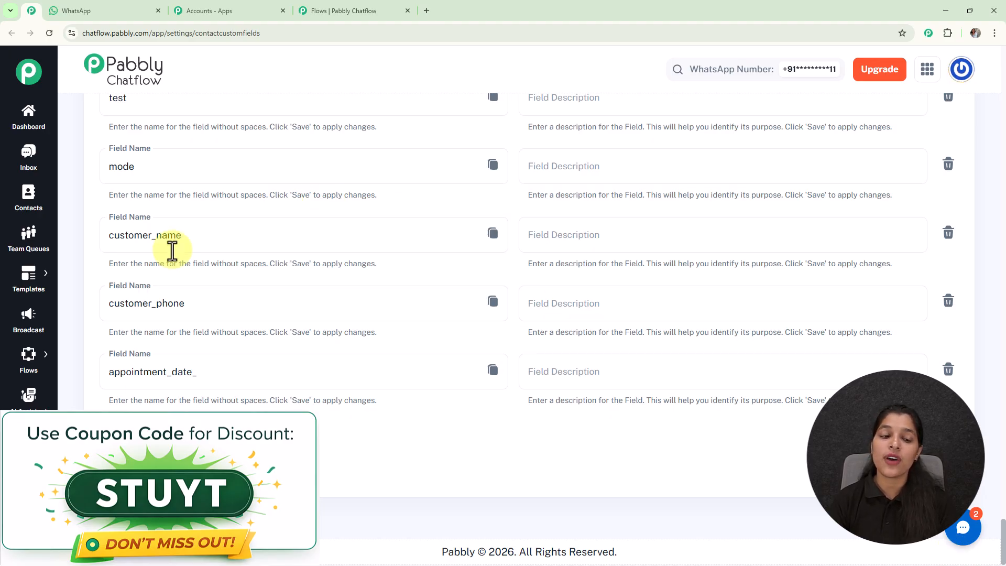
left_click(141, 432)
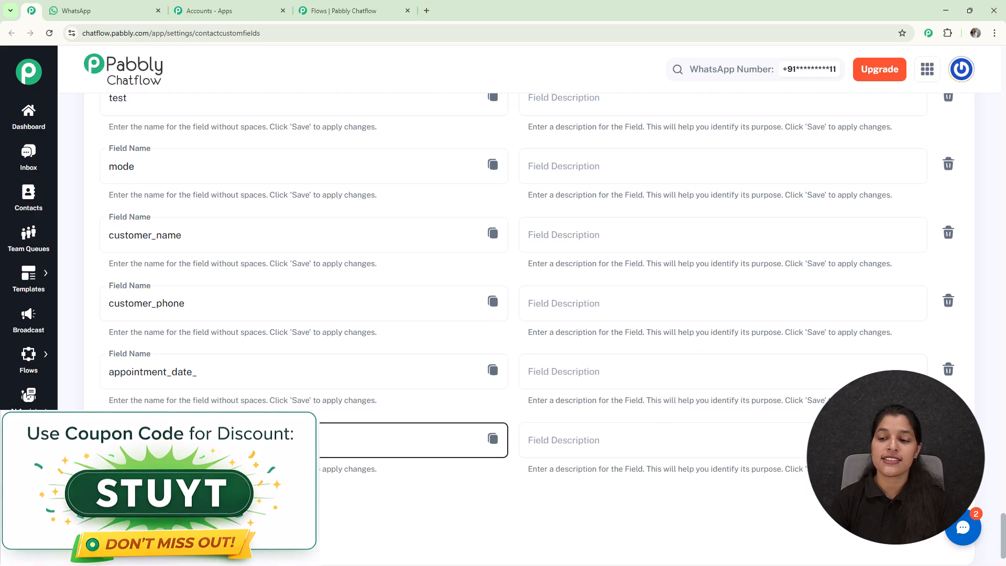
left_click(949, 438)
left_click(598, 343)
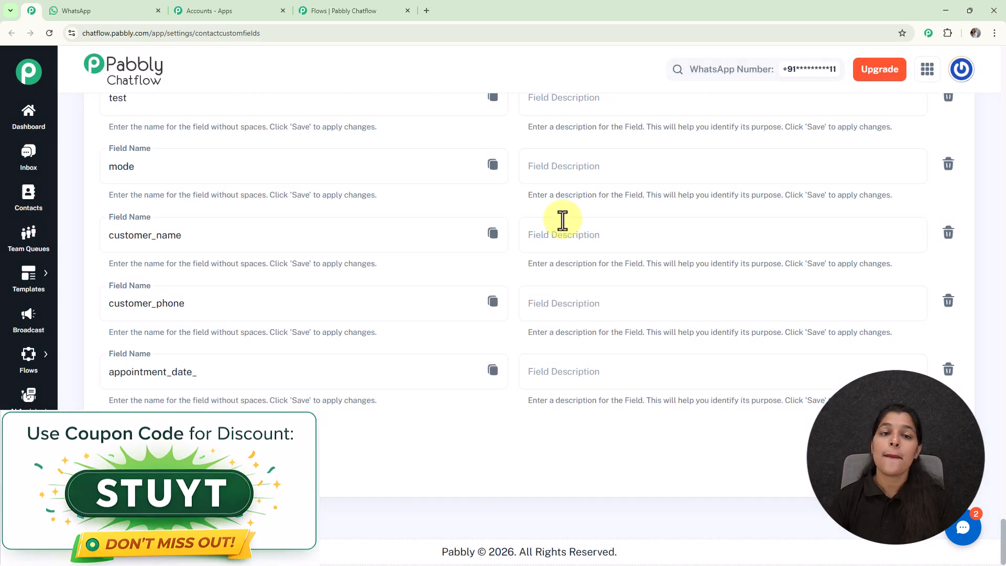
- Store the name question's reply in the FullName contact custom field with format Any
left_click(357, 9)
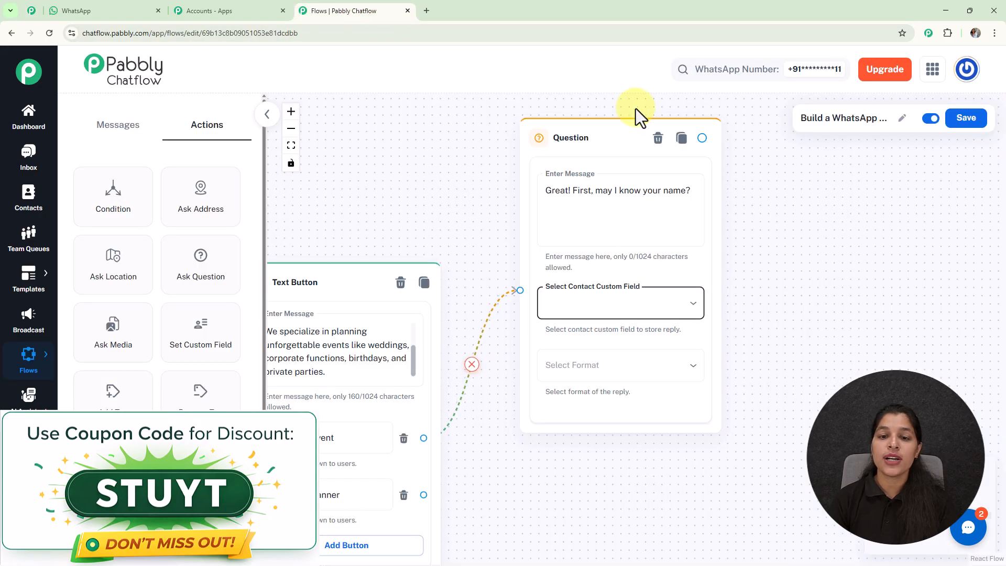
left_click(645, 313)
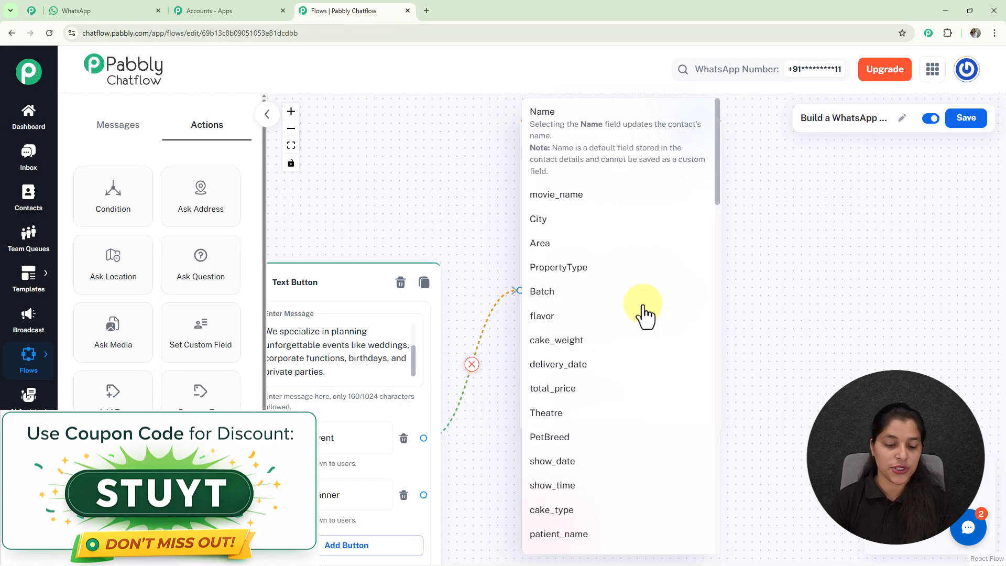
scroll(652, 314, "down", 10)
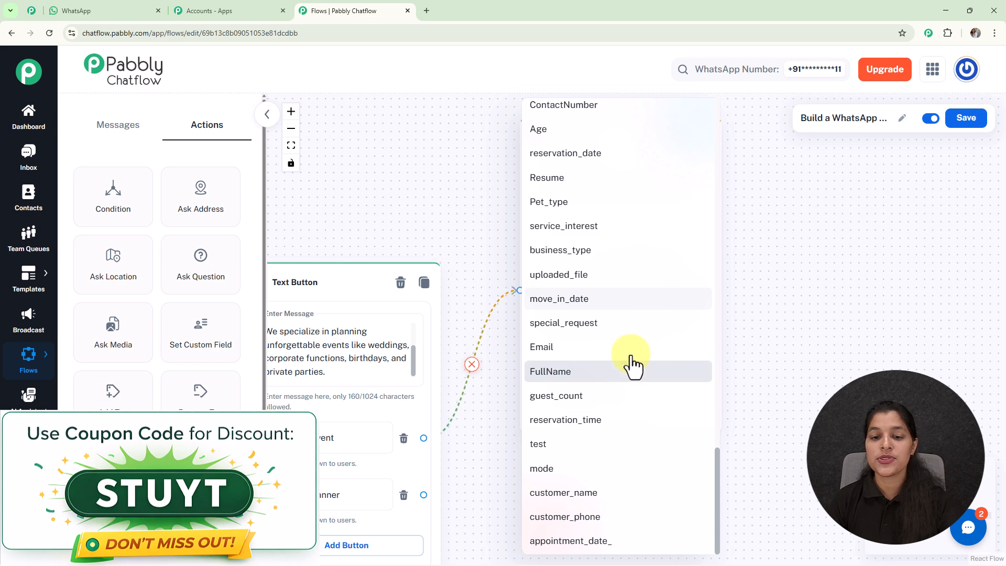
left_click(602, 373)
left_click(599, 369)
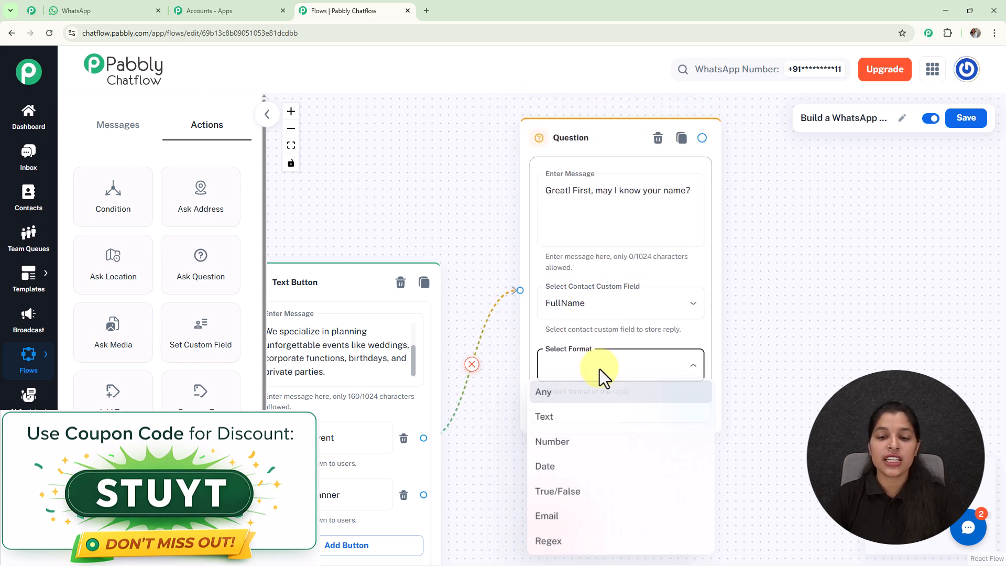
left_click(560, 392)
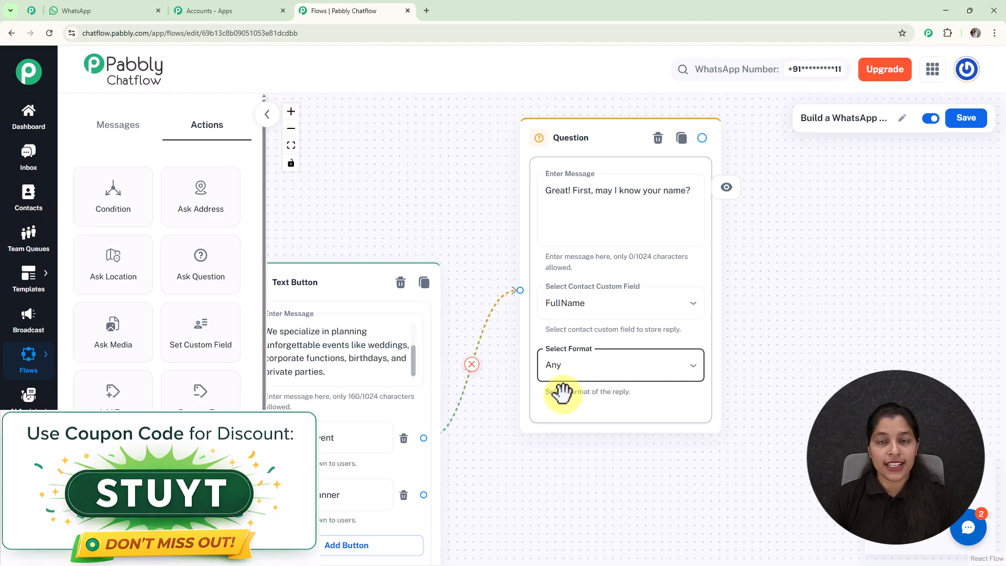
- Add a List node after the question with body 'Nice to meet you $FullName! 😊 What type of event are you planning?'
left_click_drag(703, 138, 786, 220)
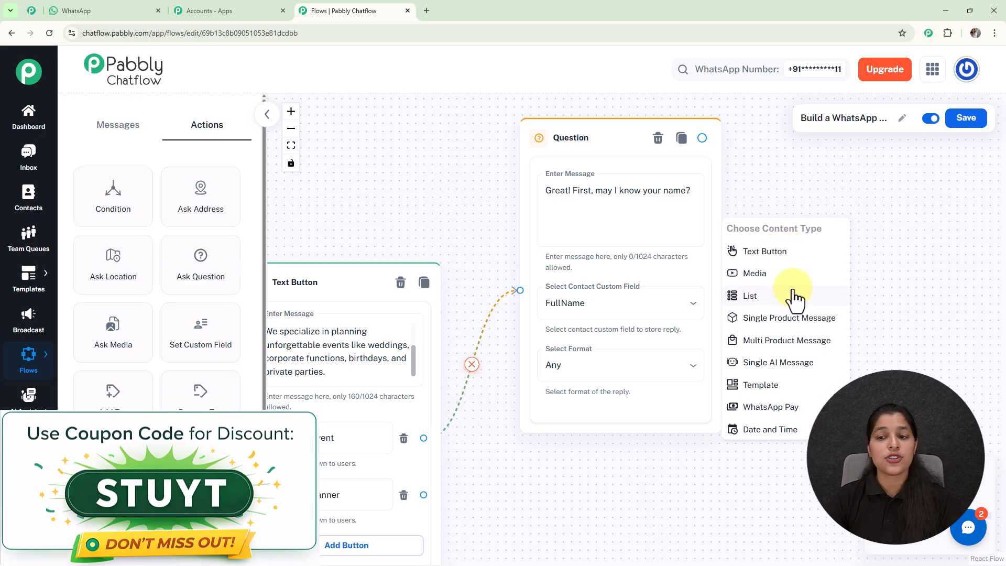
left_click(792, 298)
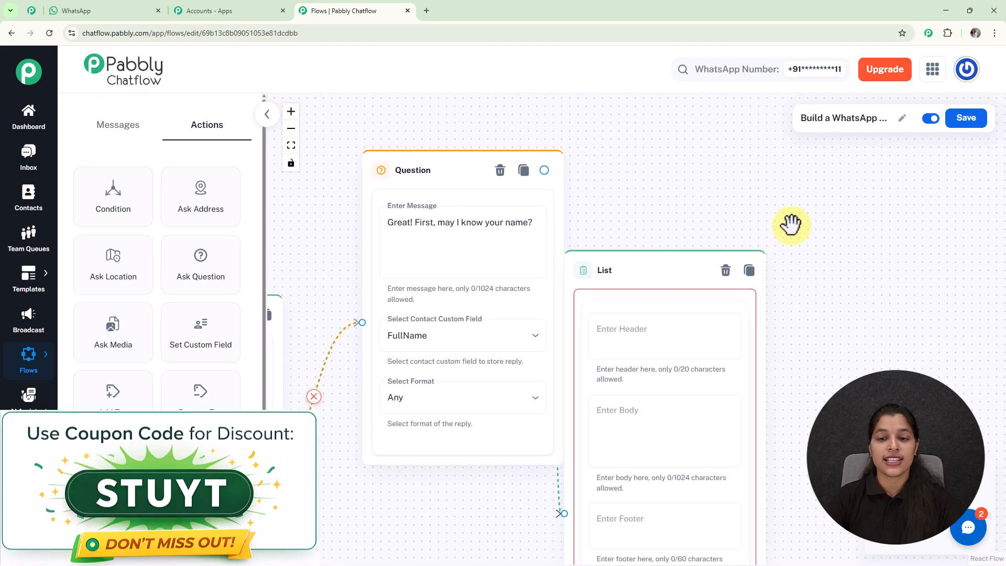
left_click_drag(685, 260, 697, 140)
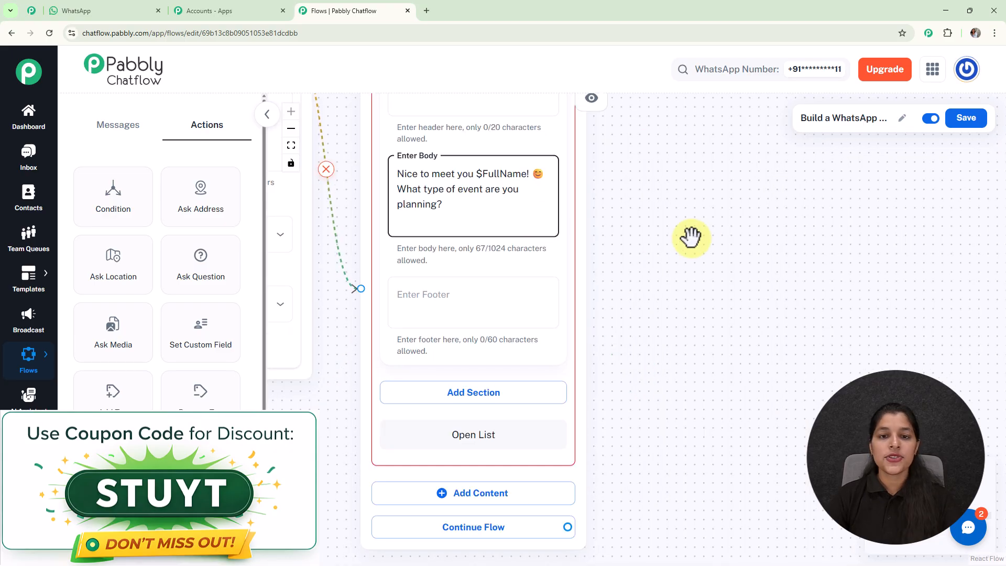
left_click_drag(729, 260, 750, 287)
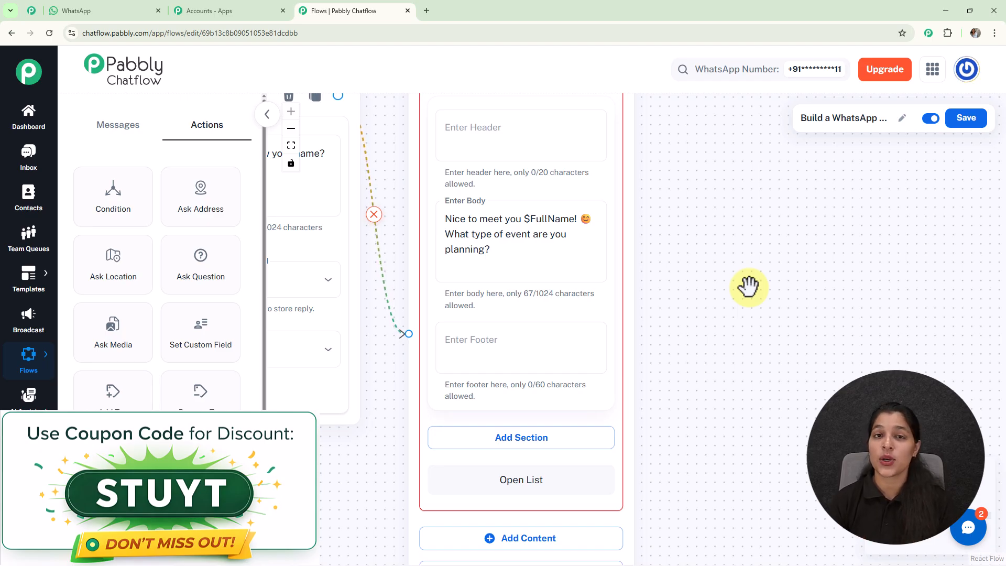
left_click_drag(836, 299, 869, 301)
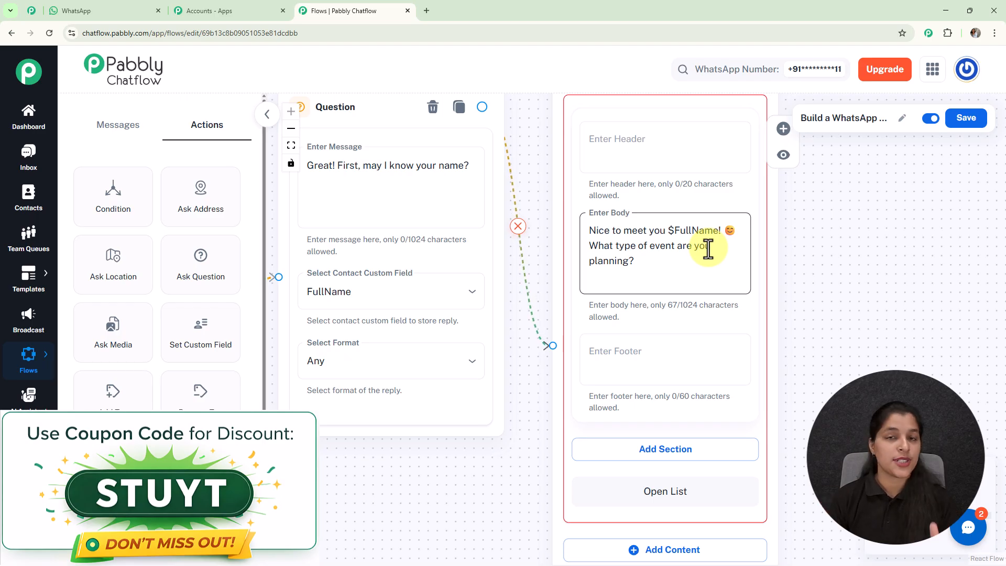
left_click(841, 336)
left_click_drag(841, 335, 766, 204)
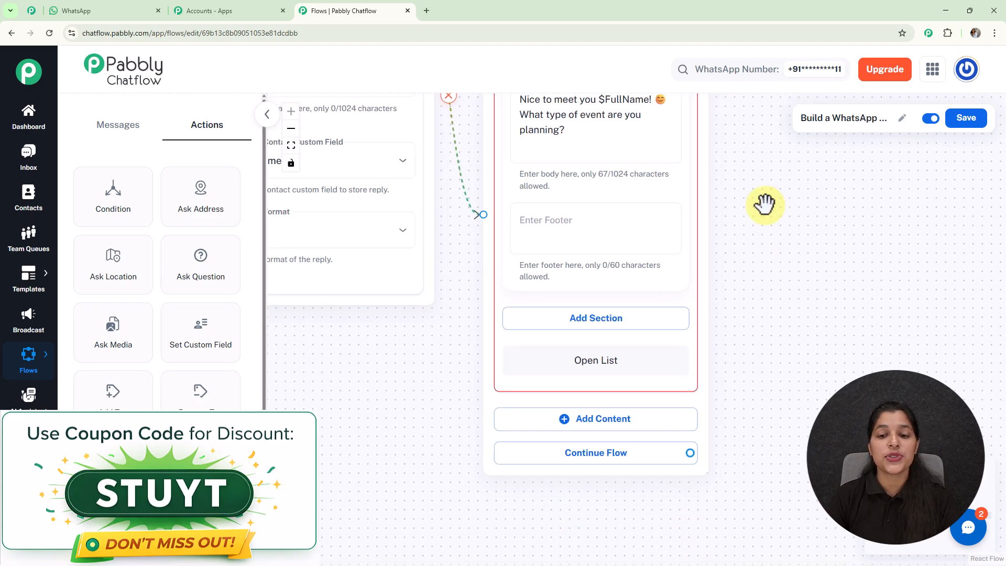
- Add a list section titled Event
left_click(623, 328)
left_click_drag(825, 348, 822, 250)
left_click(591, 254)
type("Event")
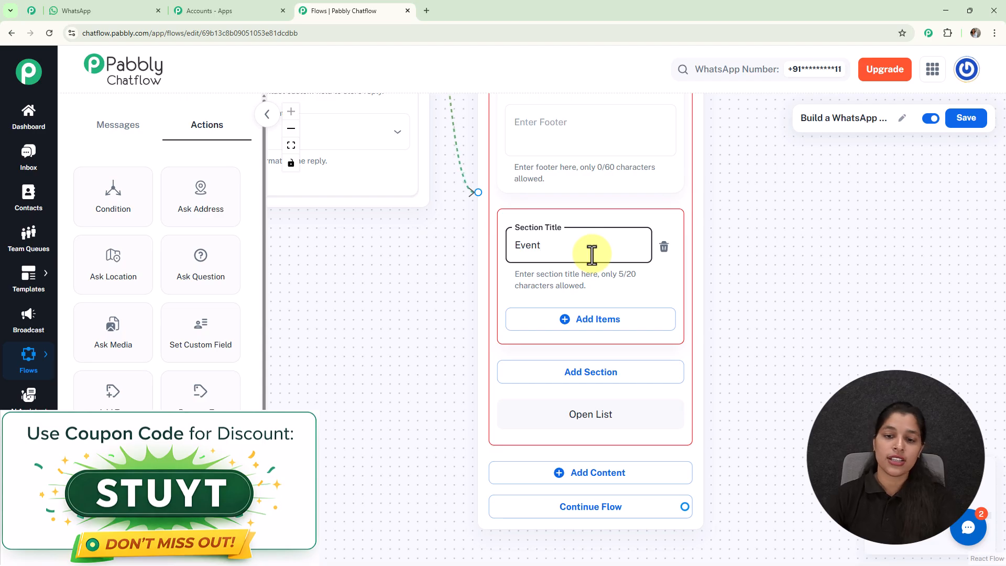
- Add list items titled 💍 Wedding, Corporate Event and Birthday Party to the Event section
left_click(601, 320)
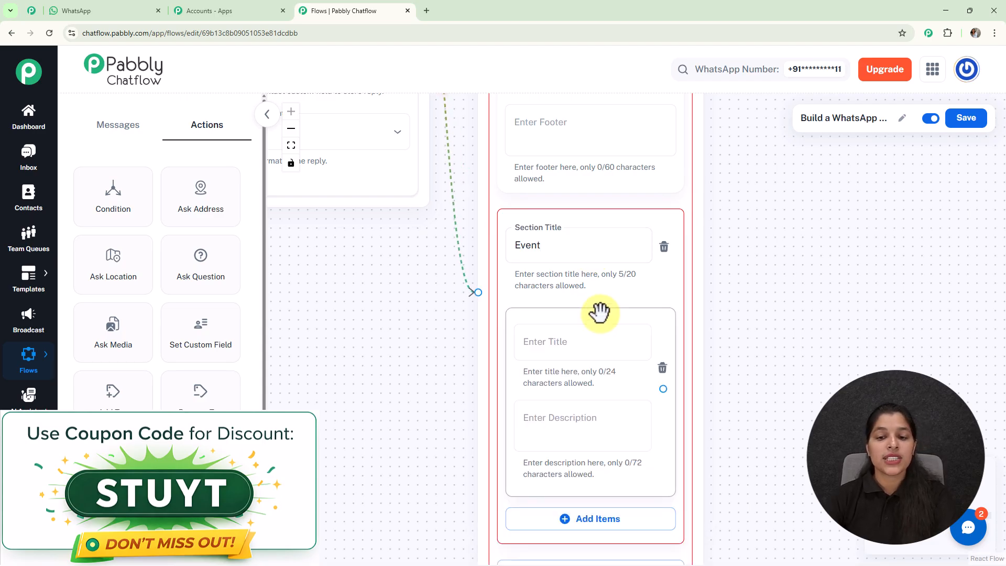
left_click_drag(757, 330, 739, 220)
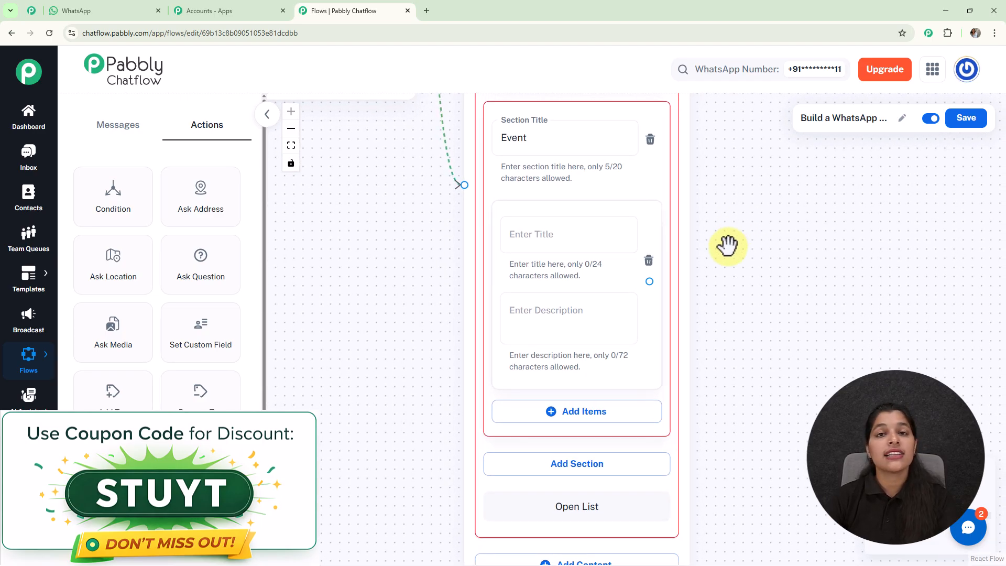
left_click(576, 230)
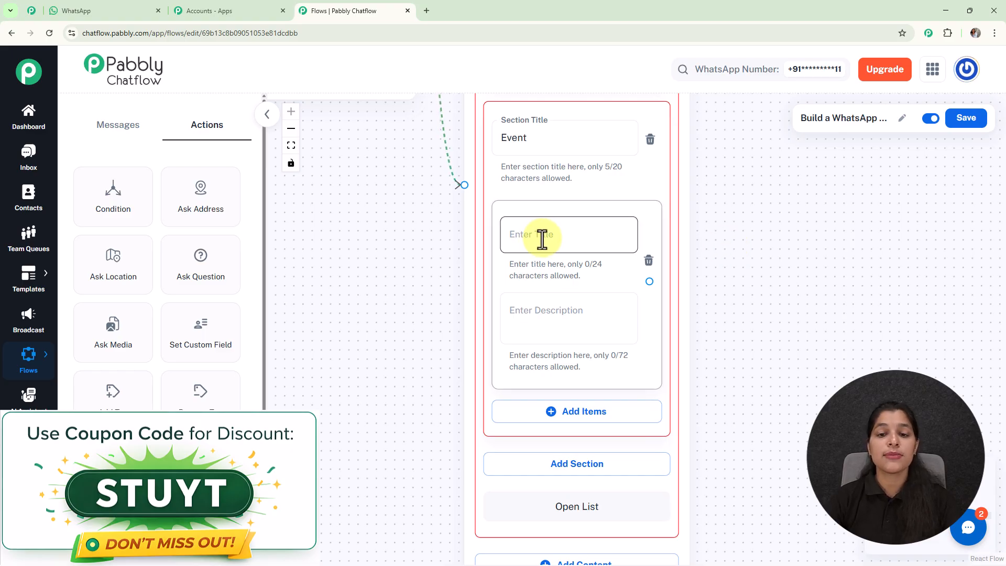
left_click(536, 315)
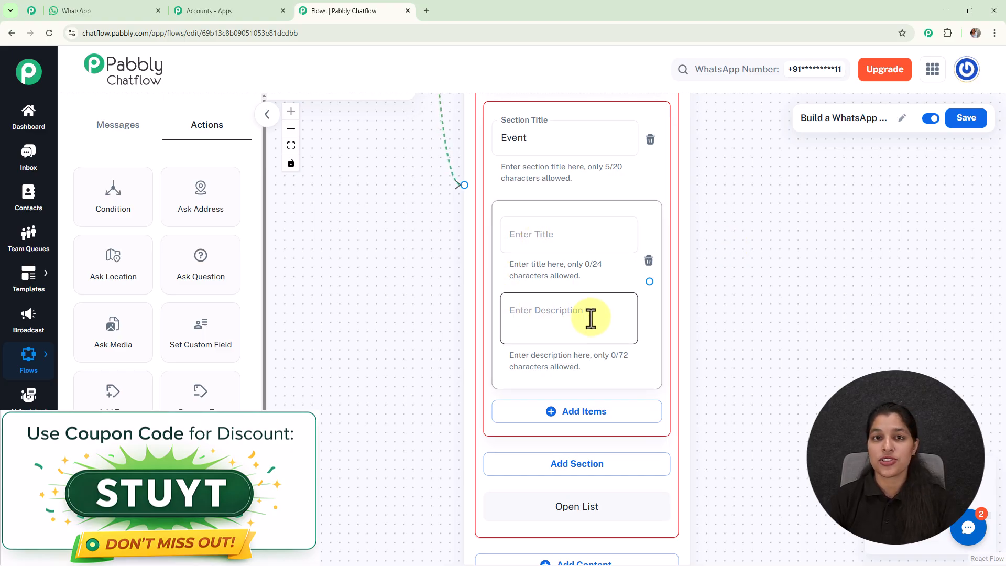
left_click(540, 244)
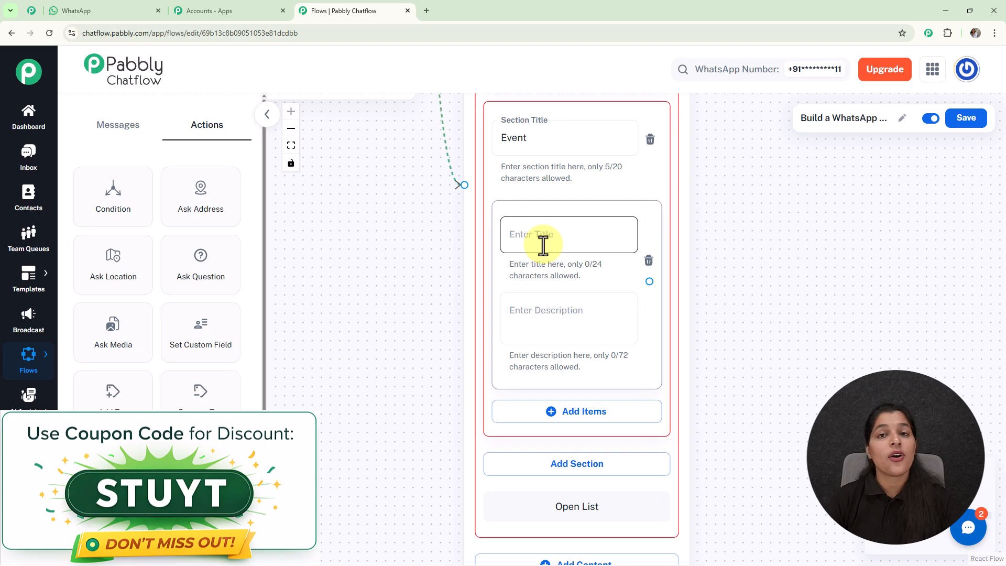
type("💍 Wedding")
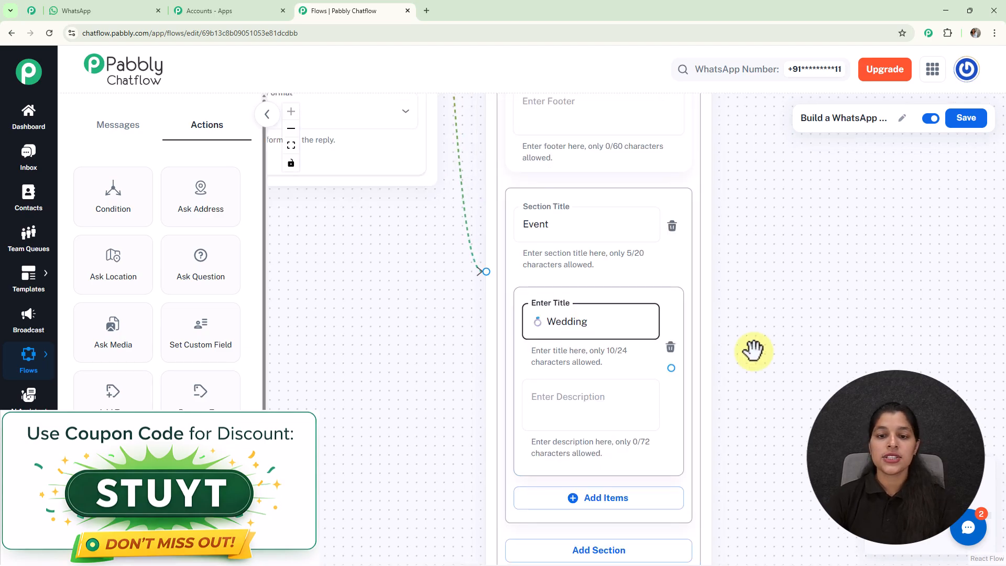
left_click_drag(822, 355, 717, 202)
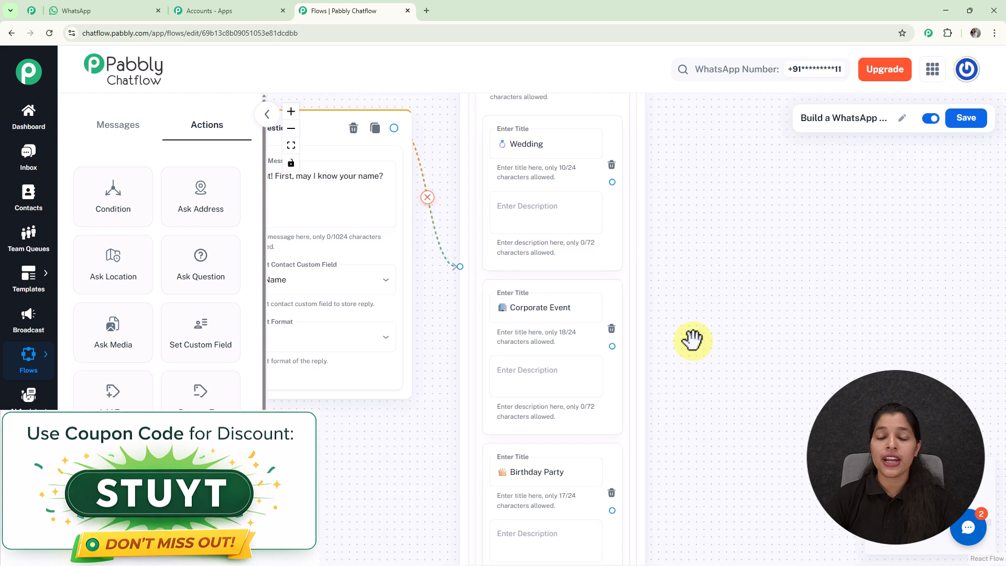
left_click_drag(693, 341, 653, 313)
scroll(735, 334, "down", 3)
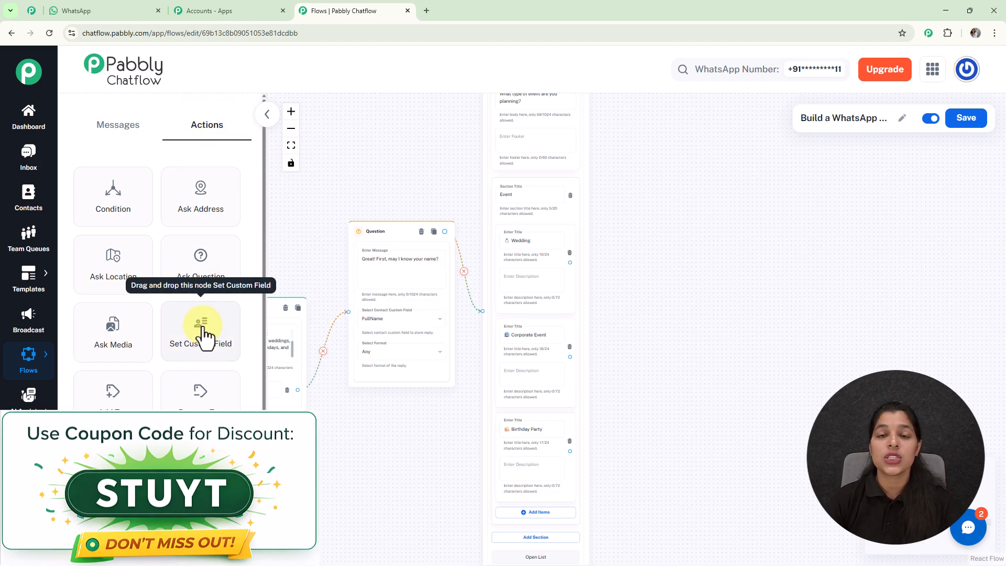
- Add a Set Custom Field node connected to the Wedding list item
left_click_drag(206, 335, 656, 227)
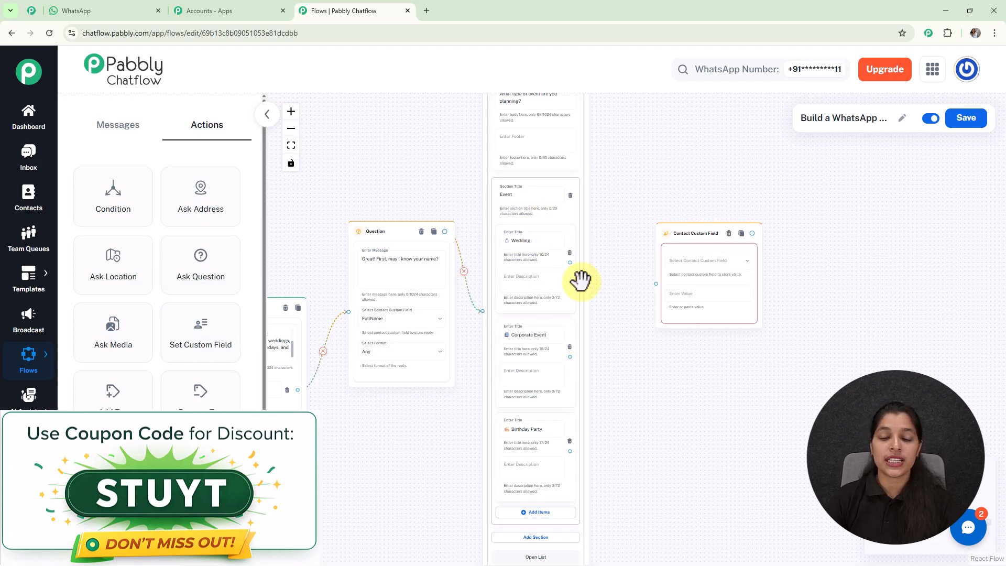
left_click_drag(570, 262, 656, 284)
left_click_drag(677, 229, 637, 230)
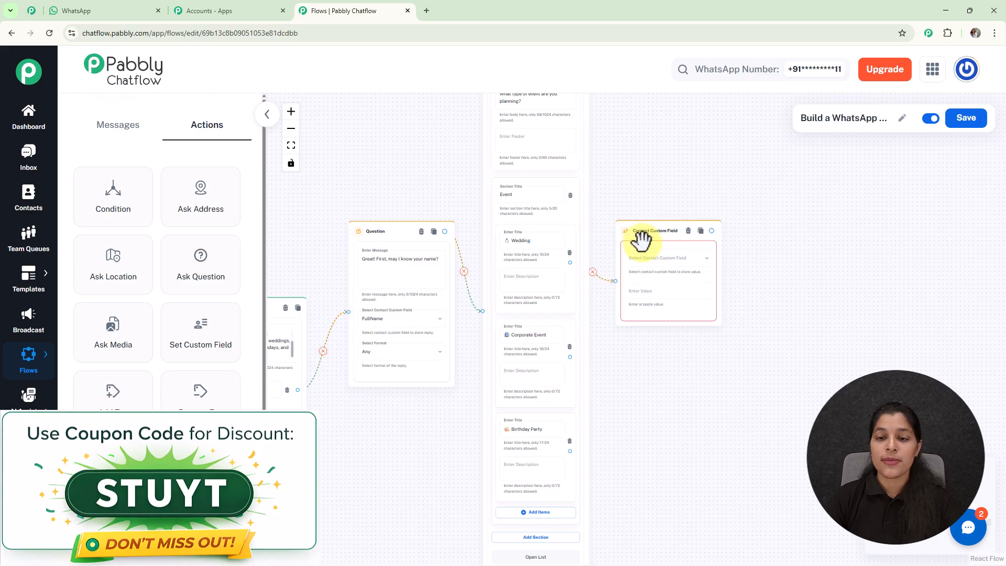
- Set the node's contact custom field to EventType with the value Wedding
scroll(660, 273, "up", 4)
left_click(665, 255)
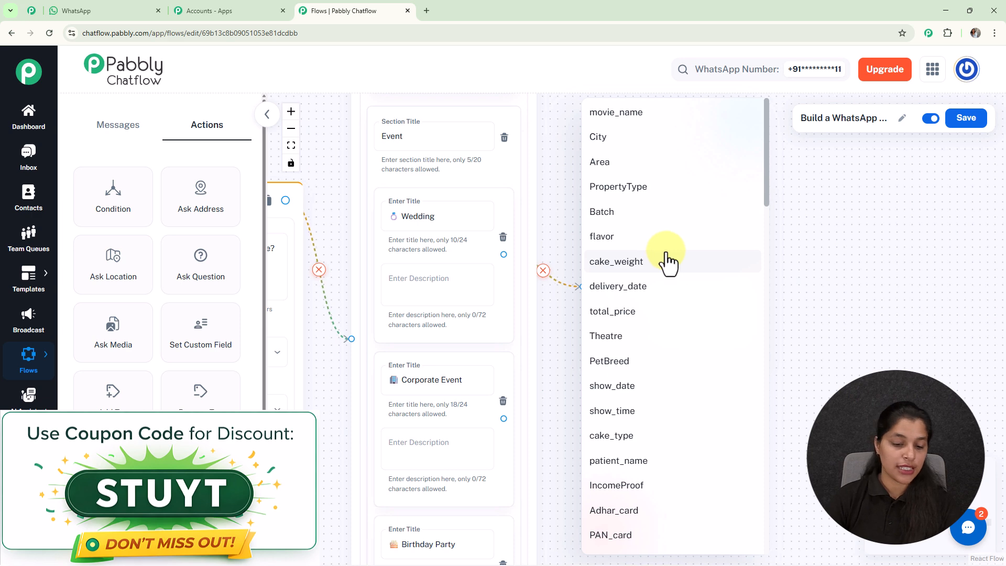
scroll(668, 262, "down", 10)
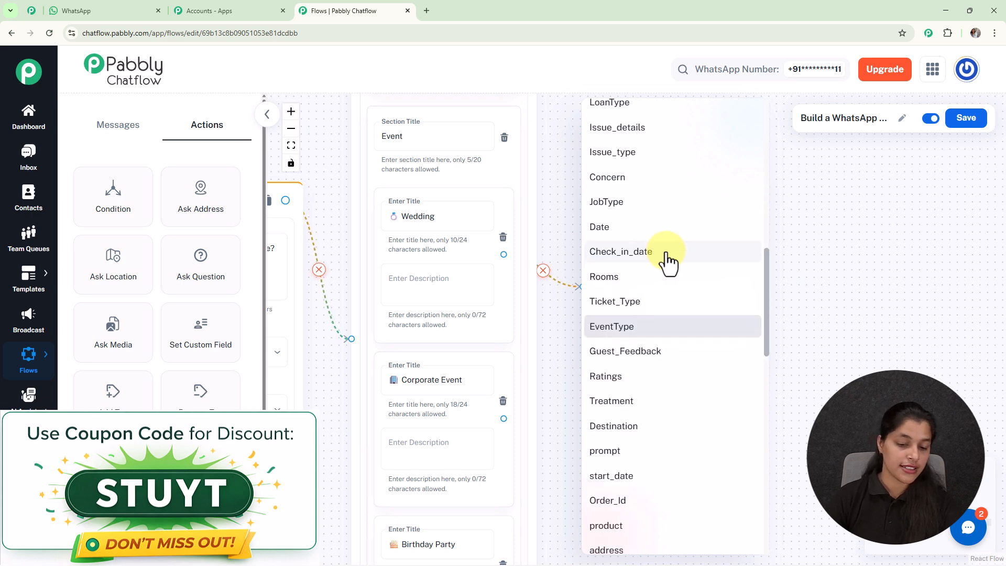
left_click(651, 328)
double_click(423, 221)
key("ctrl+c")
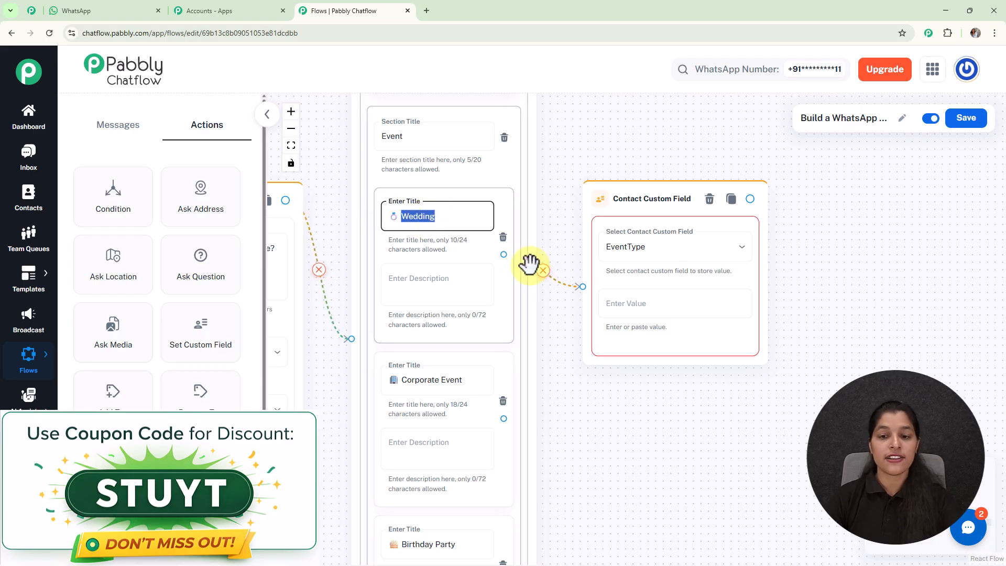
left_click(626, 303)
key("ctrl+v")
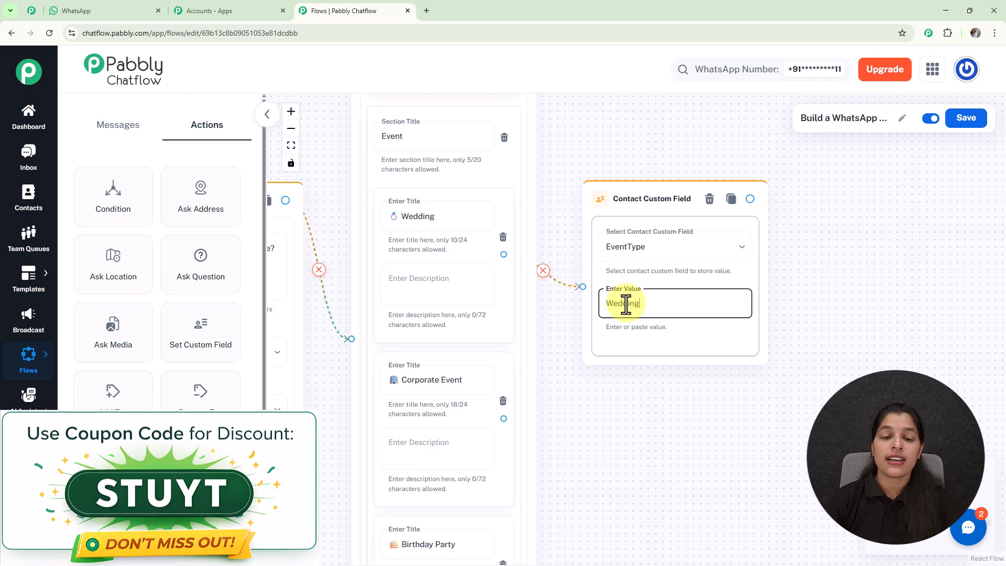
- Add Set Custom Field nodes storing EventType as Corporate Event and Birthday Party for the other list items
left_click(406, 218)
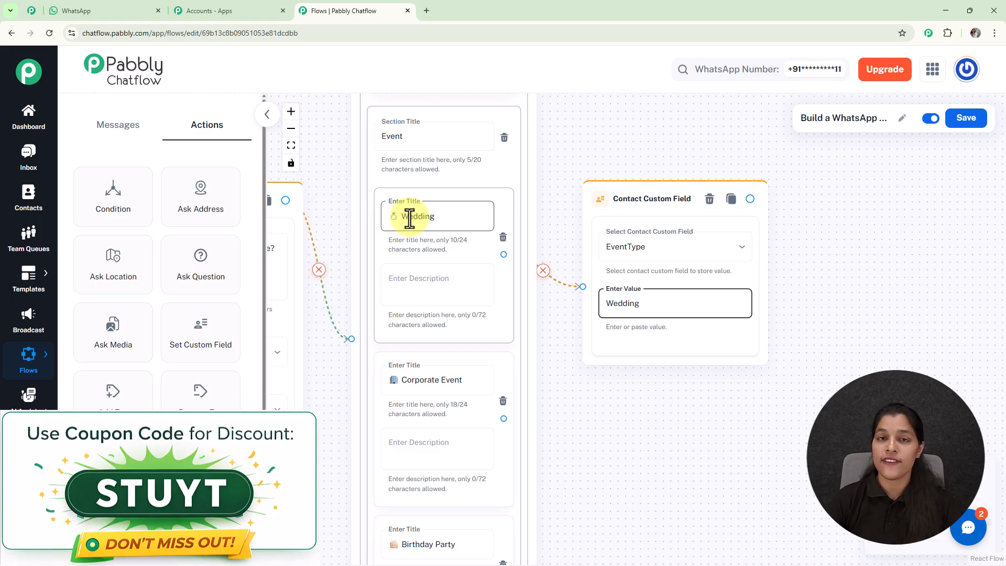
scroll(411, 215, "down", 3)
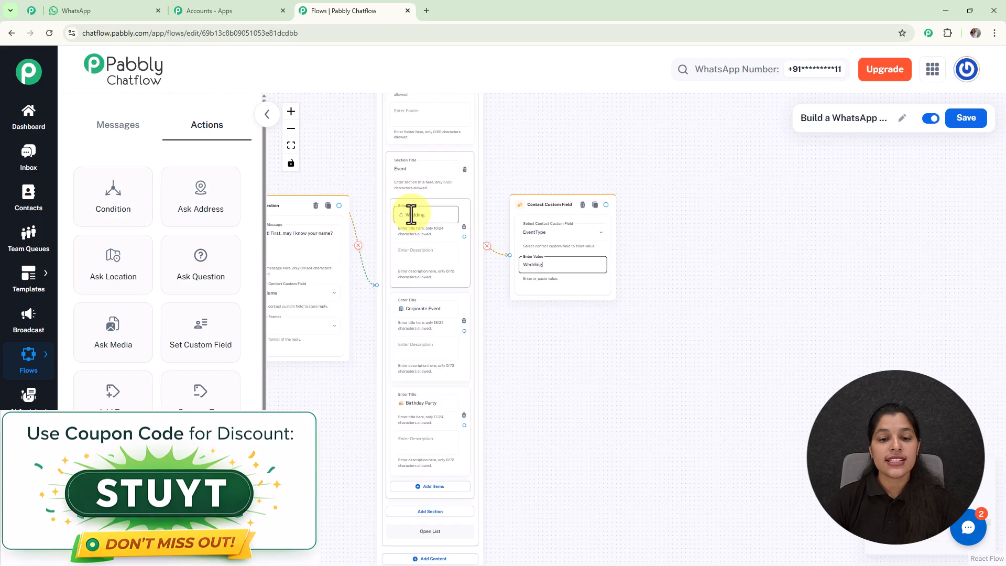
left_click(442, 401)
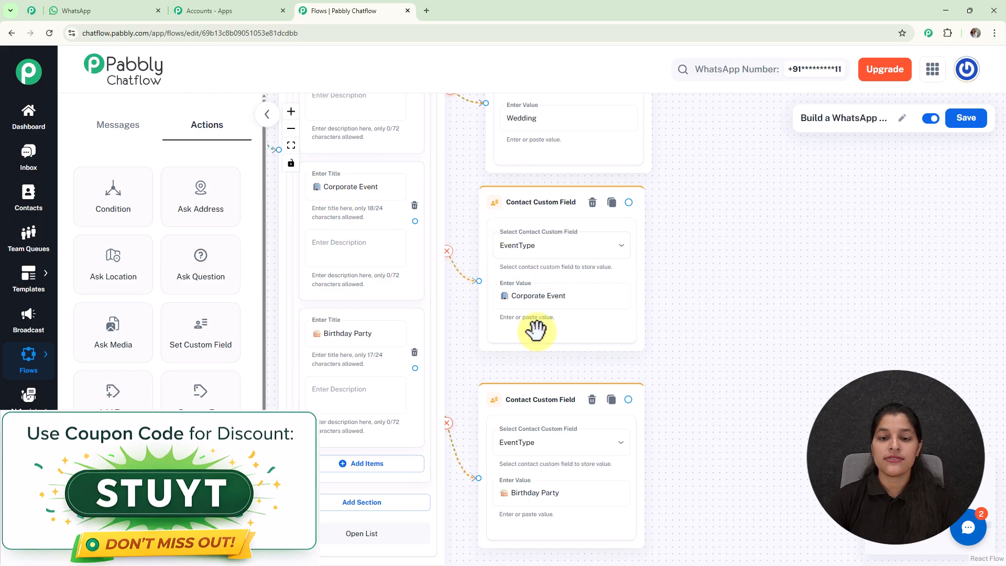
scroll(697, 267, "down", 3)
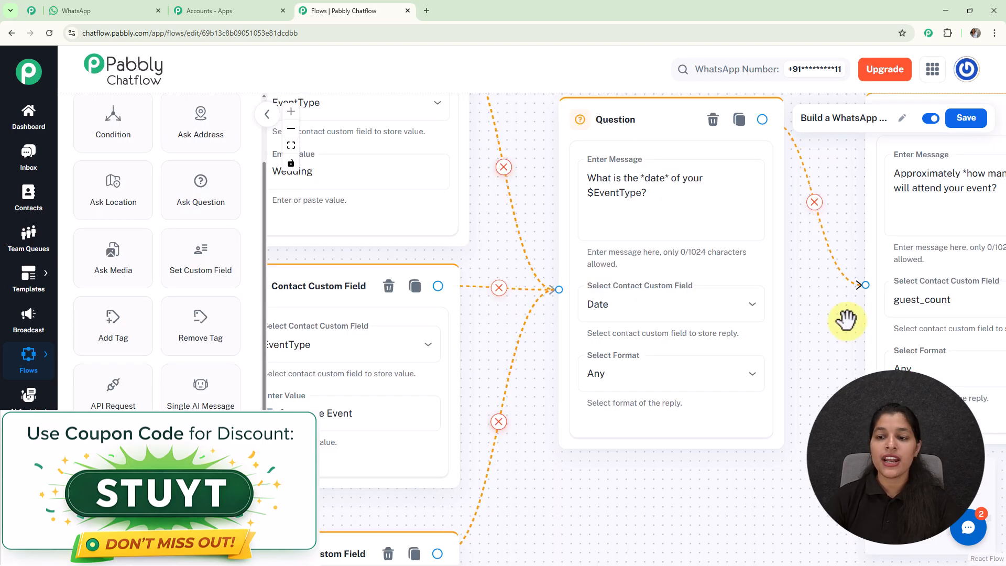
- Set the date question's reply format to Date and its number of attempts to 1
left_click_drag(847, 317, 782, 415)
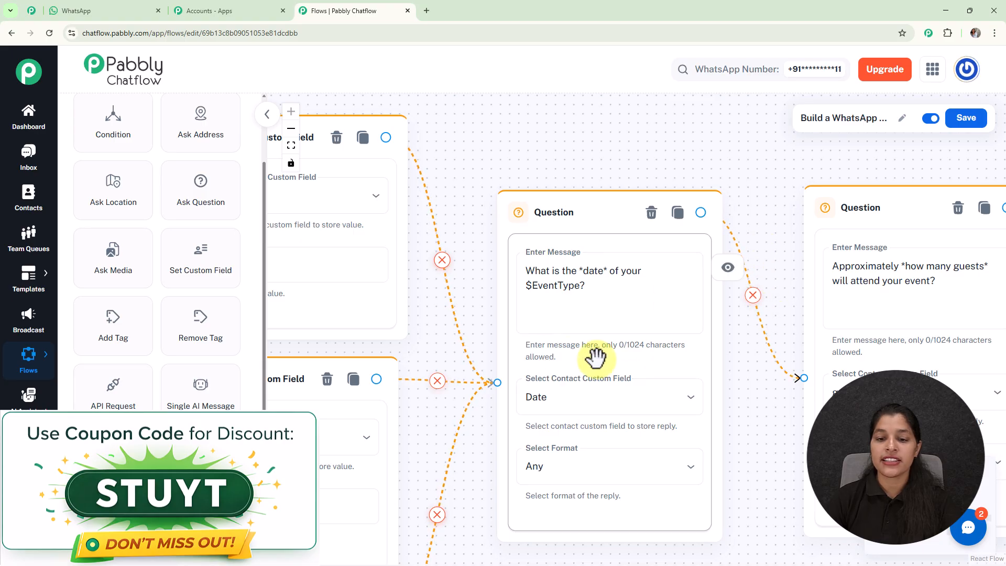
left_click_drag(753, 420, 743, 272)
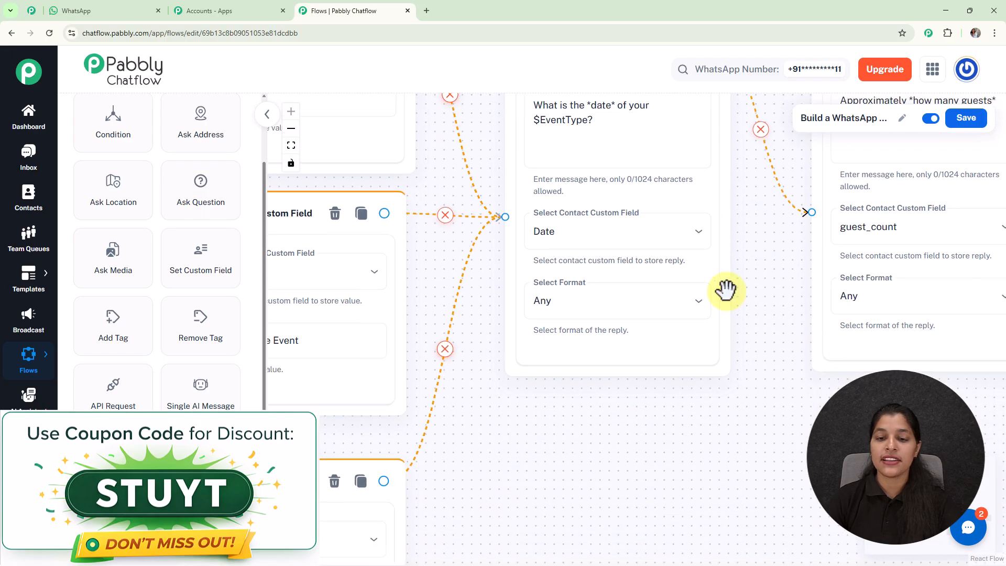
left_click(631, 311)
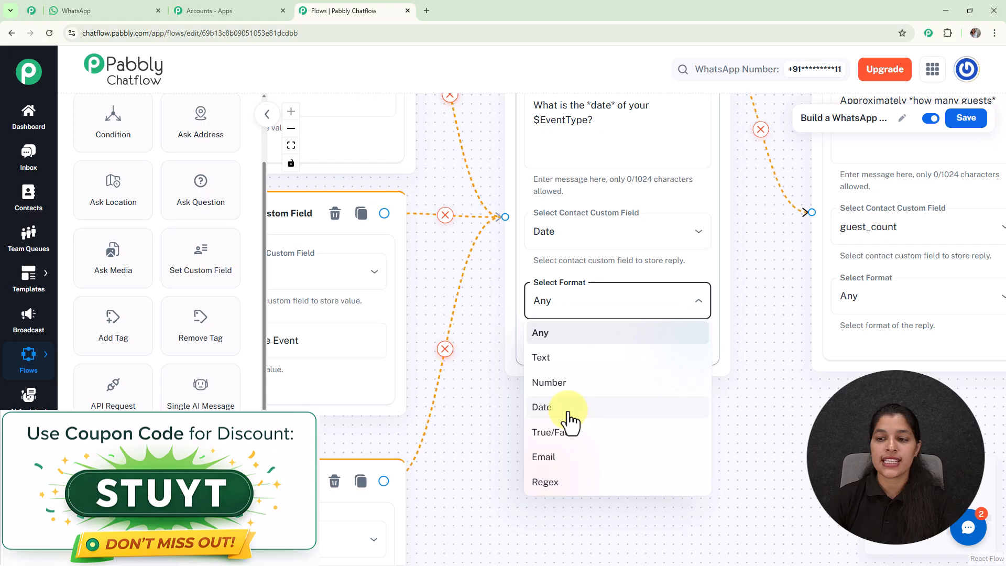
left_click(569, 408)
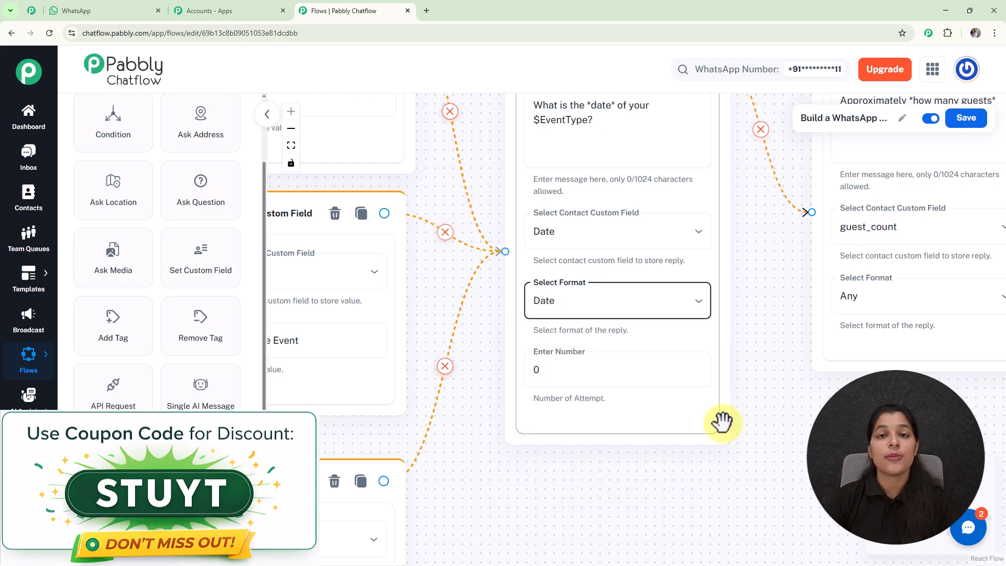
left_click(573, 374)
key("BackSpace")
type("1")
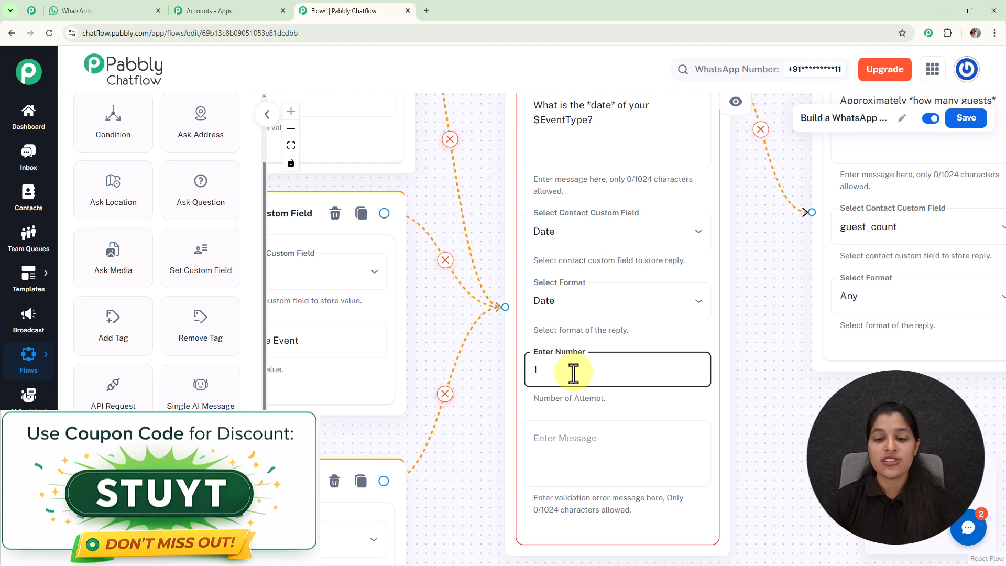
- Enter the validation error message "Please enter a valid date in format DD-MM-YYYY." for the date question
left_click(587, 437)
type("Pleas")
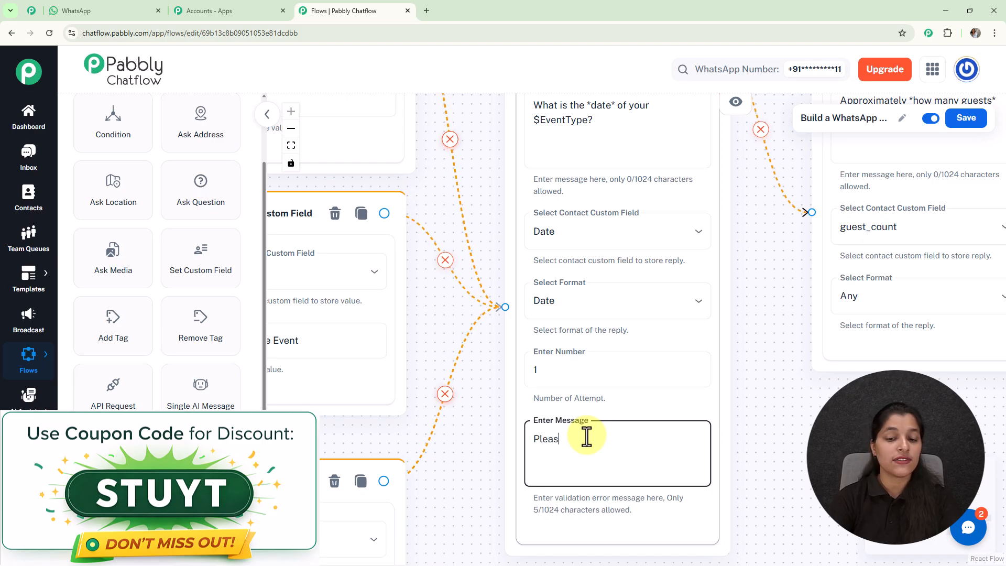
type("e enter a")
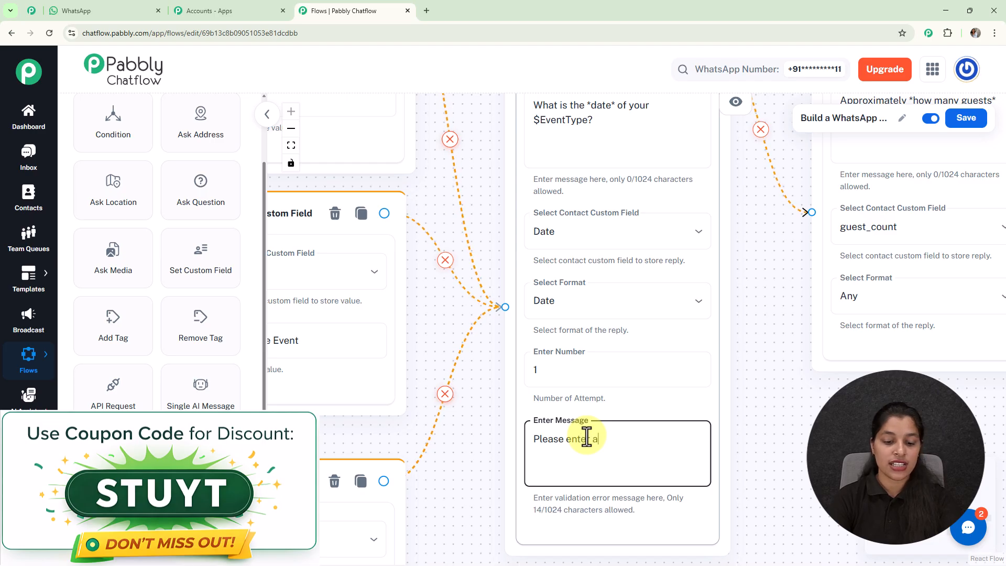
type(" valid date in format DD-MM-YYYY.")
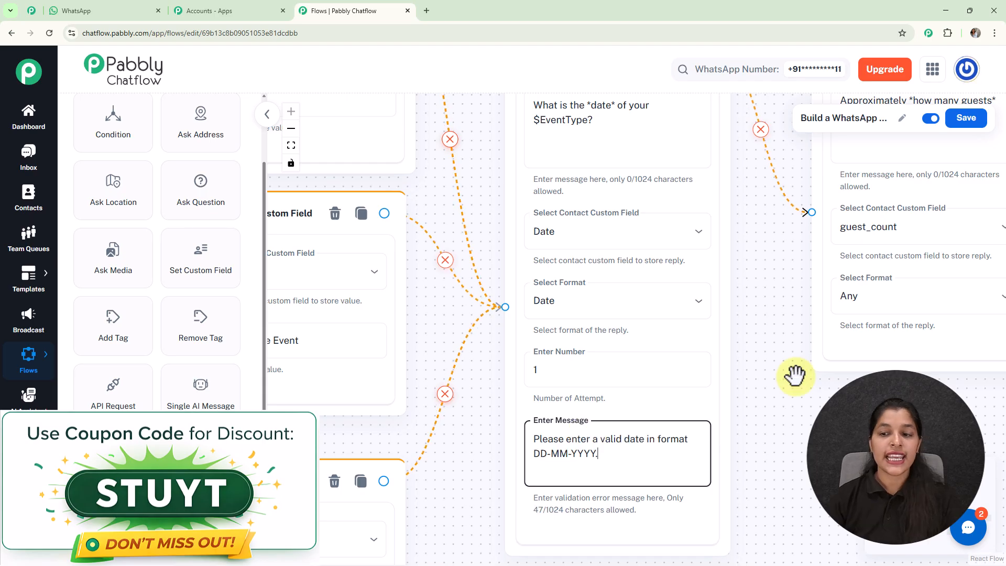
- Review the whole flow from the trigger through the guest count, location and final text button nodes
left_click_drag(878, 433, 634, 519)
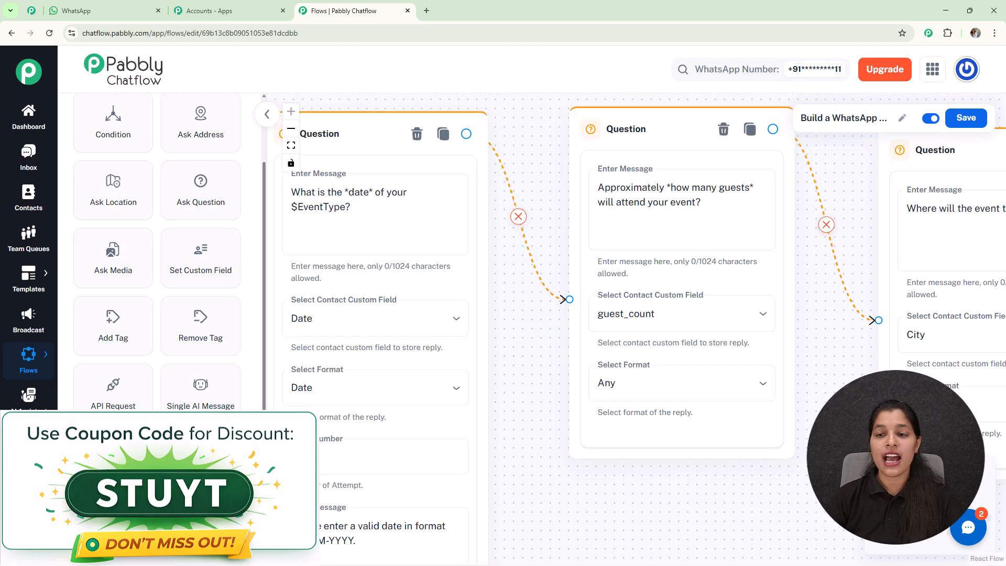
scroll(875, 433, "down", 1)
scroll(818, 340, "down", 2)
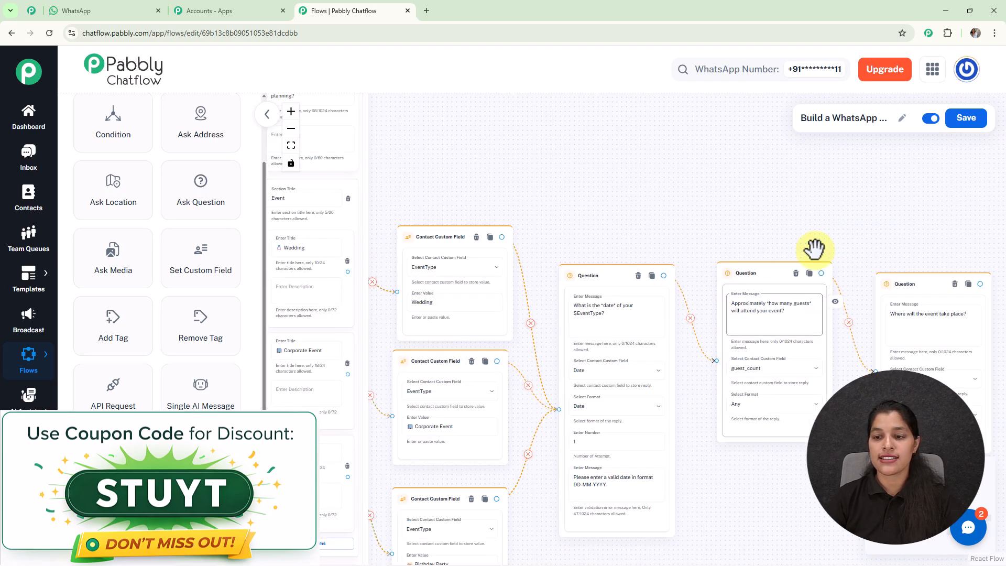
left_click_drag(838, 204, 737, 207)
left_click(812, 292)
scroll(812, 292, "up", 2)
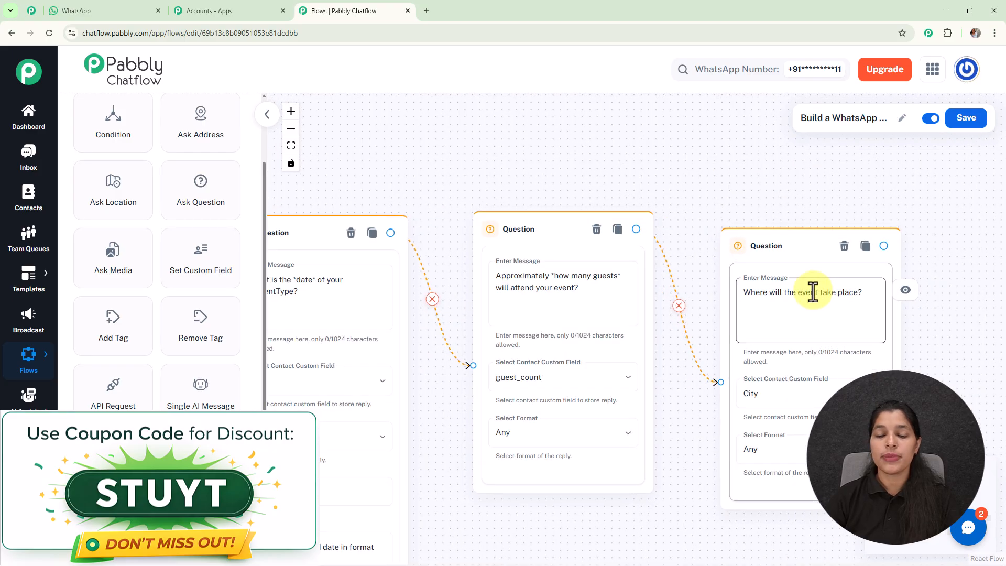
scroll(812, 292, "down", 3)
scroll(813, 292, "down", 1)
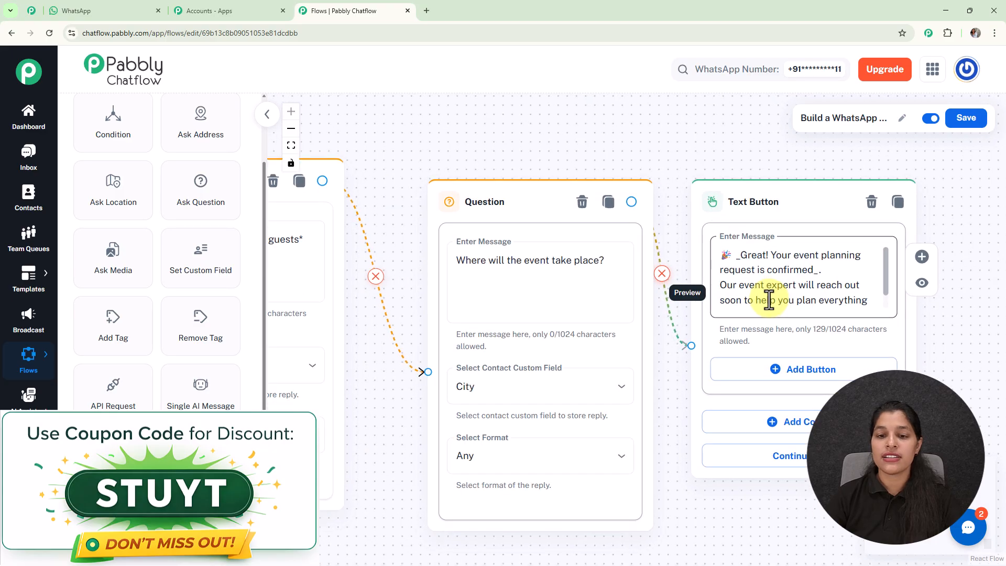
scroll(764, 298, "down", 3)
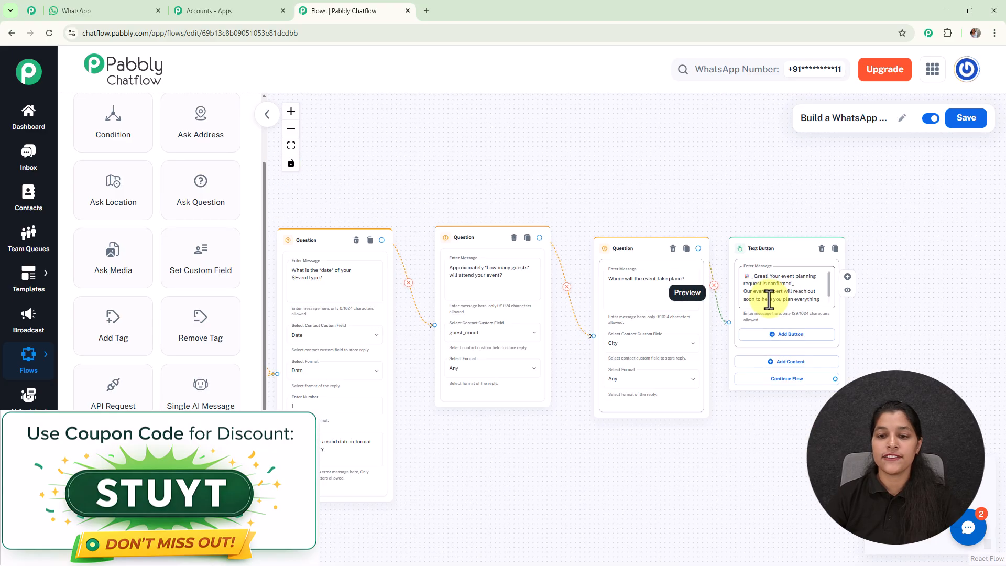
left_click_drag(626, 181, 886, 226)
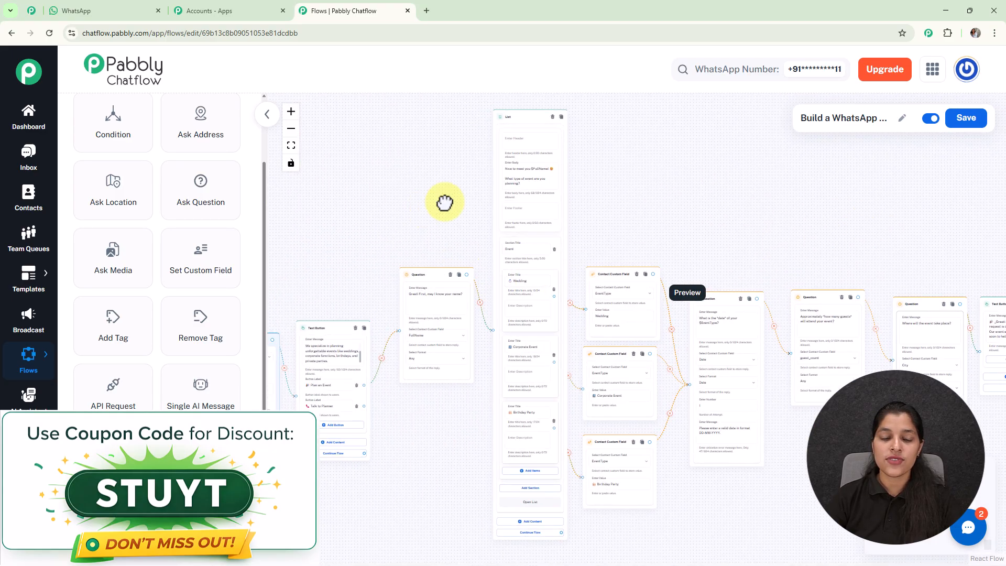
left_click_drag(440, 205, 553, 168)
scroll(507, 335, "up", 3)
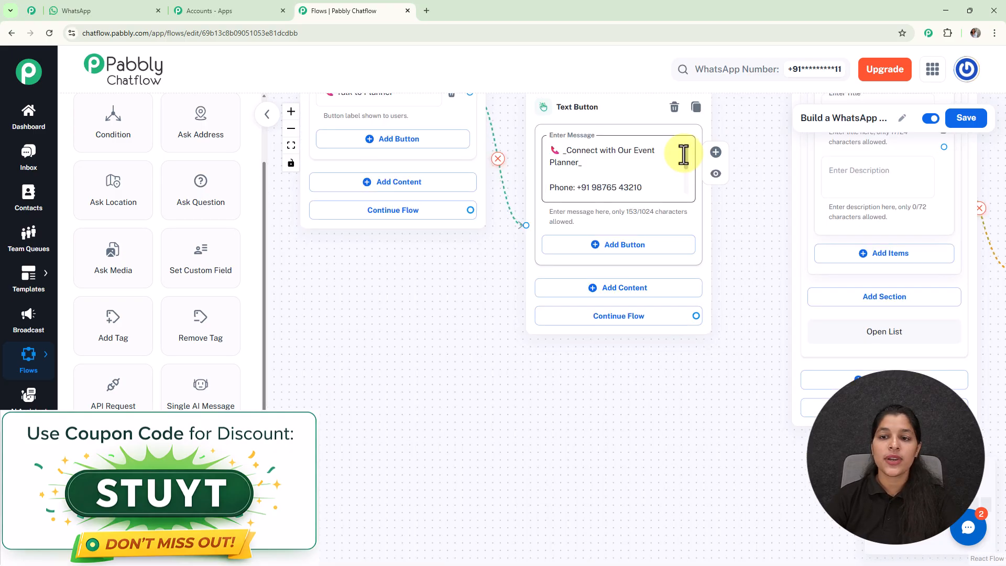
left_click_drag(683, 155, 684, 189)
scroll(685, 164, "up", 3)
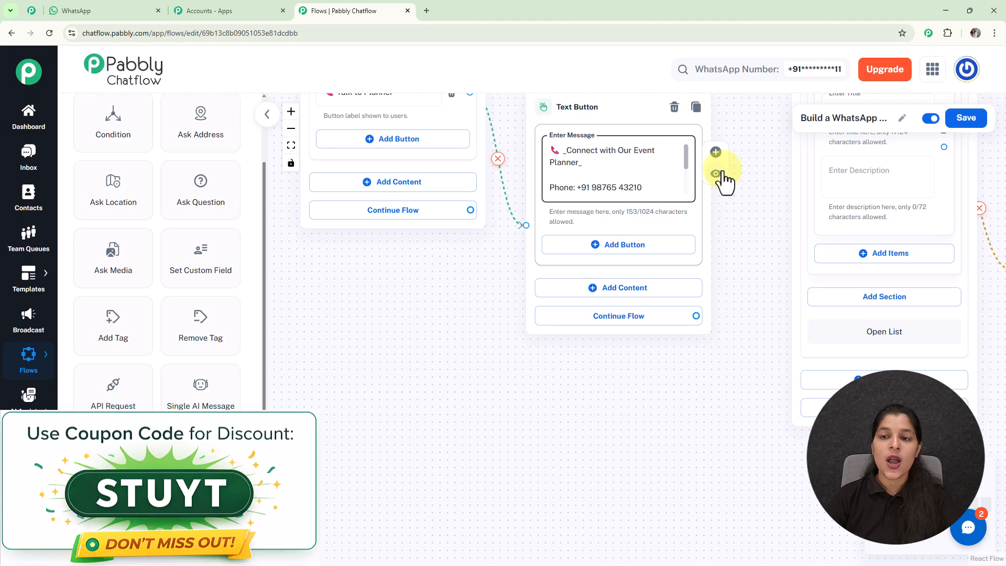
scroll(750, 169, "down", 3)
left_click_drag(748, 135, 640, 360)
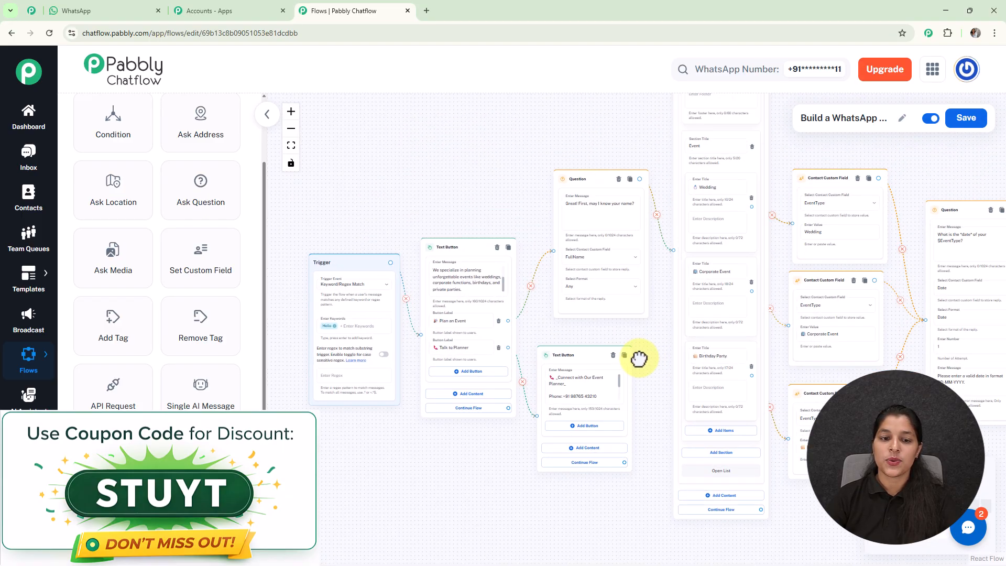
left_click_drag(916, 159, 888, 170)
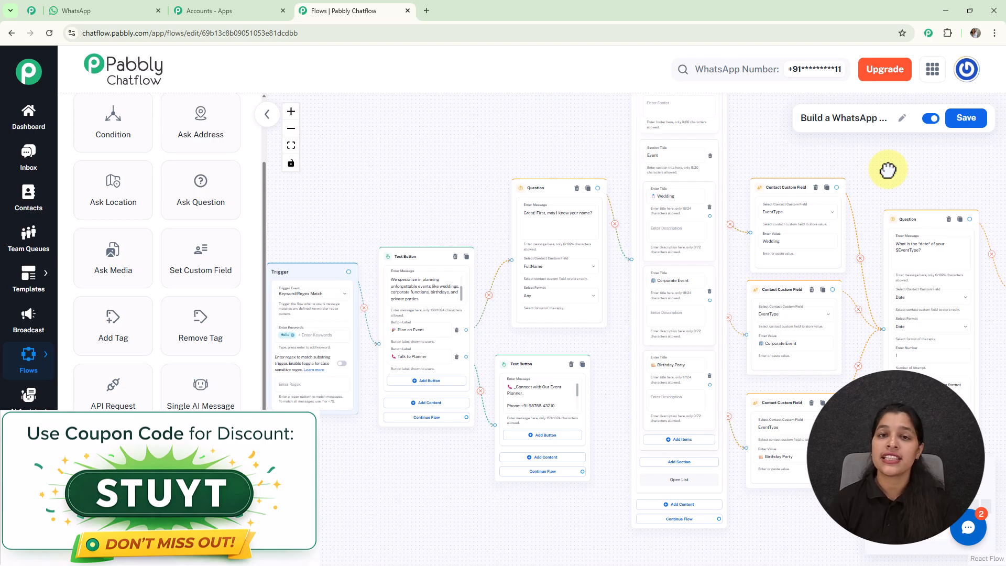
- Save the flow and return to the Flow Builder list
left_click(967, 124)
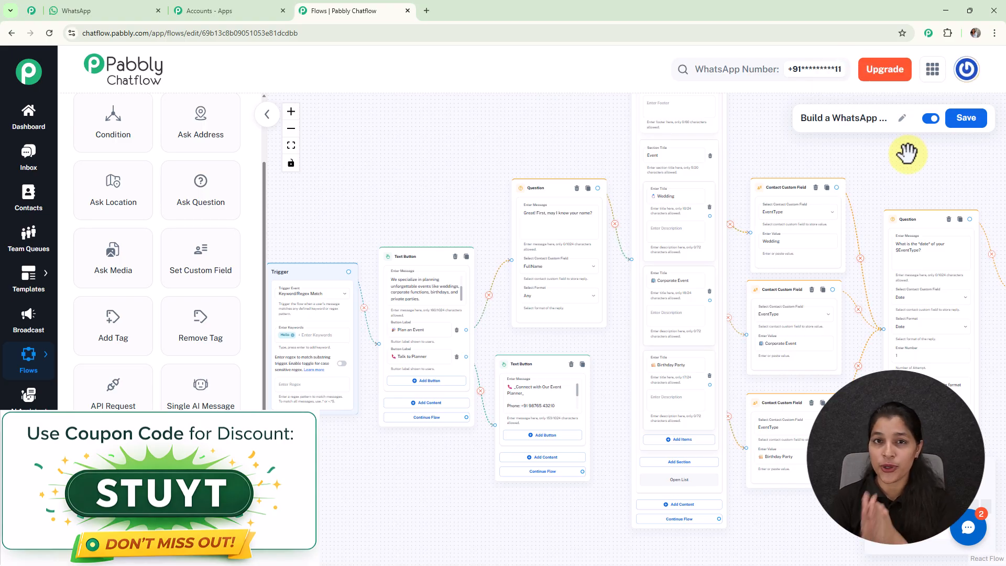
mouse_move(37, 360)
left_click(80, 359)
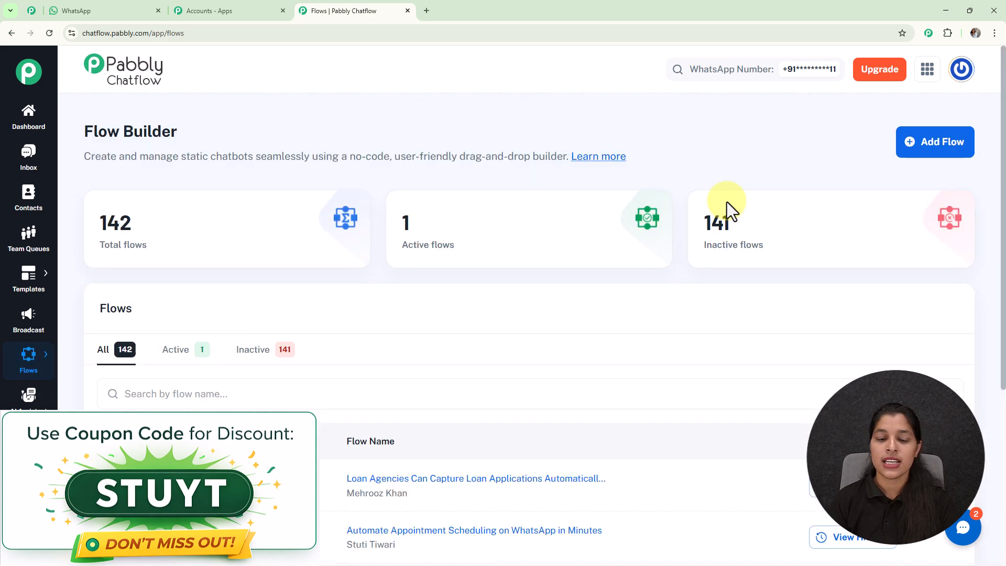
- Open the share link dialog for the Build a WhatsApp Chatbot flow, then close it
scroll(618, 260, "down", 5)
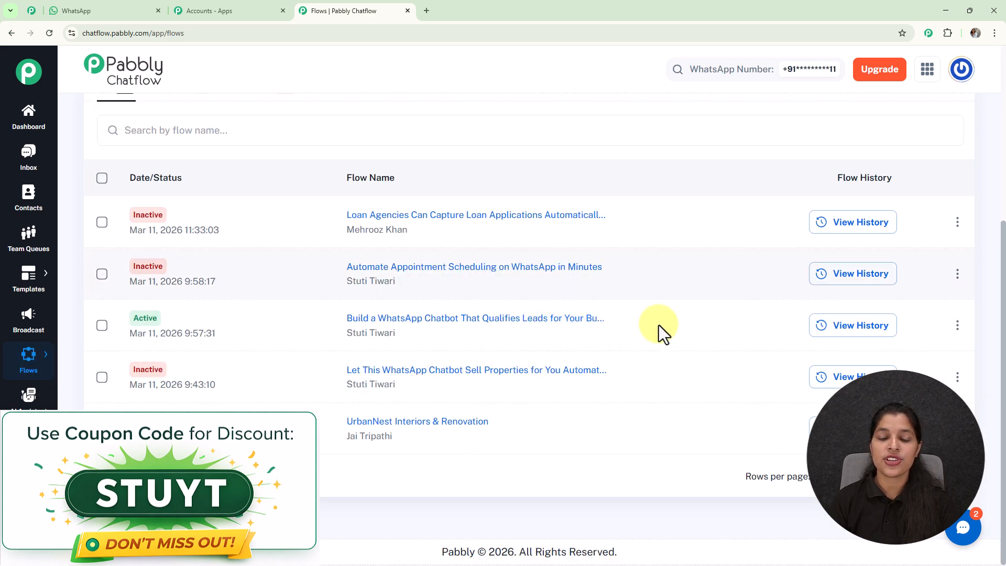
left_click(957, 327)
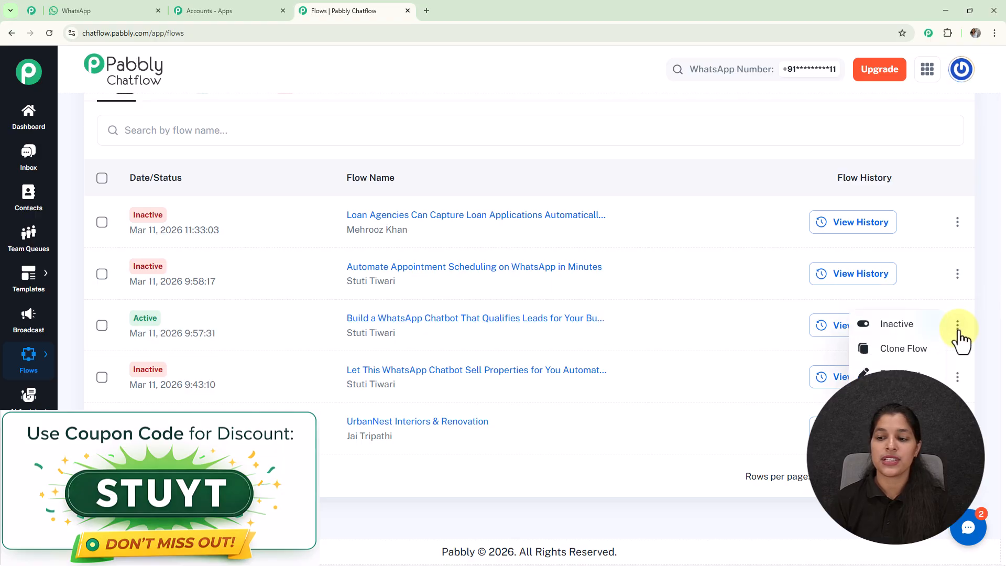
left_click(896, 398)
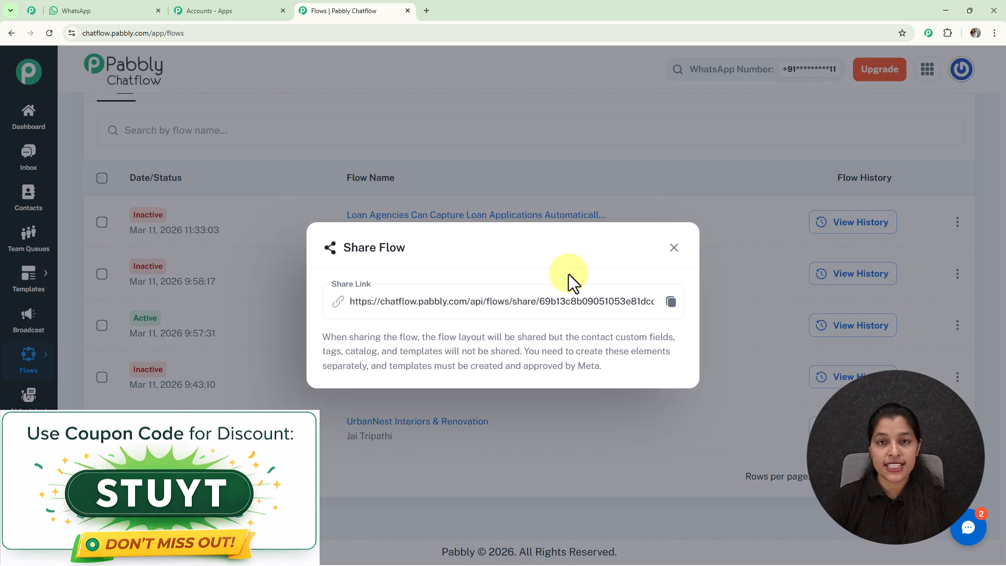
left_click(674, 248)
scroll(663, 213, "up", 5)
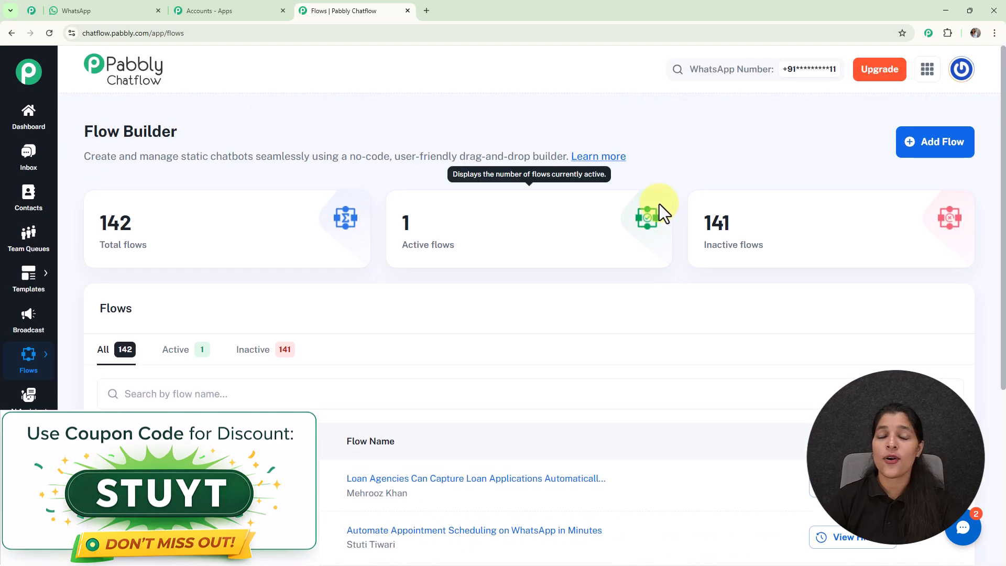